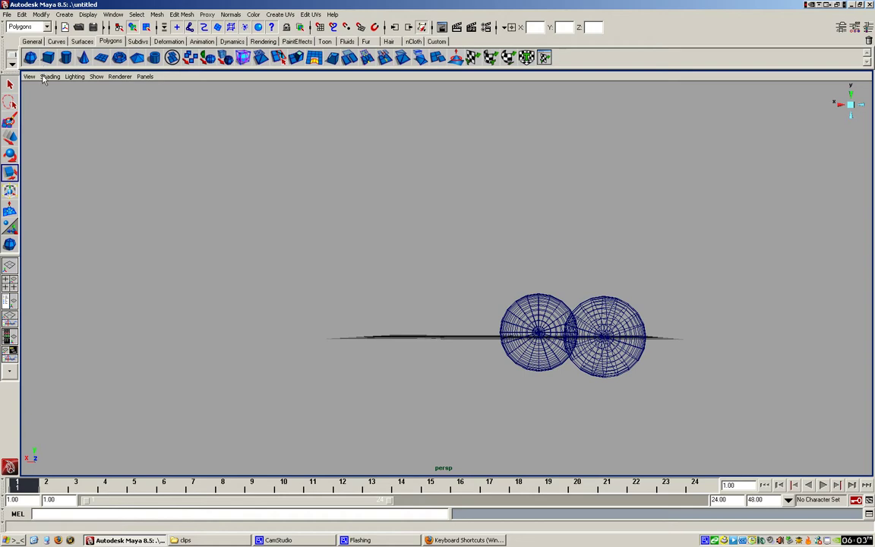
{"action": "left_click", "coordinate": [9, 85]}
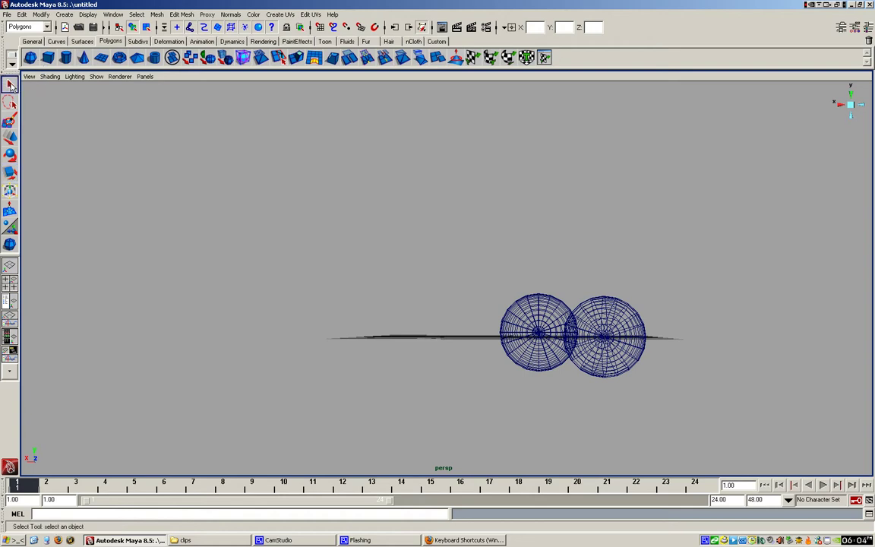
{"action": "key", "text": "w"}
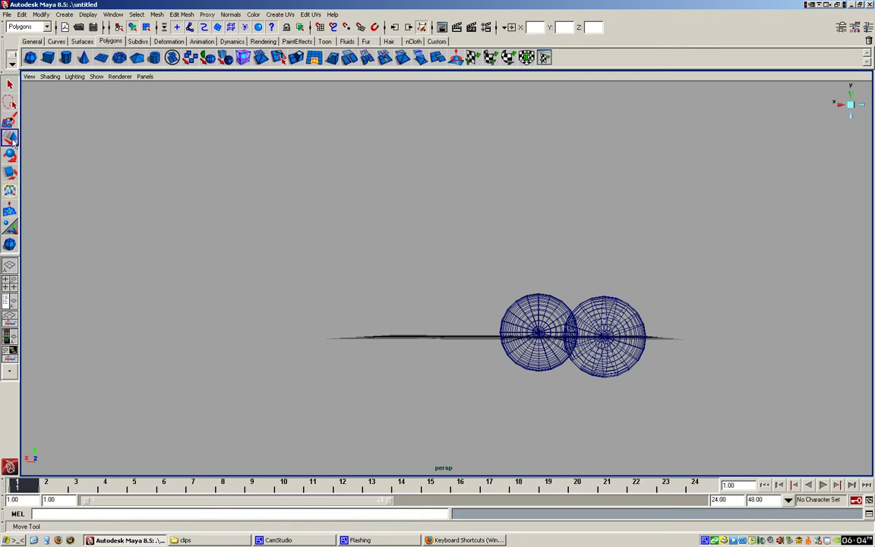
{"action": "left_click", "coordinate": [10, 154]}
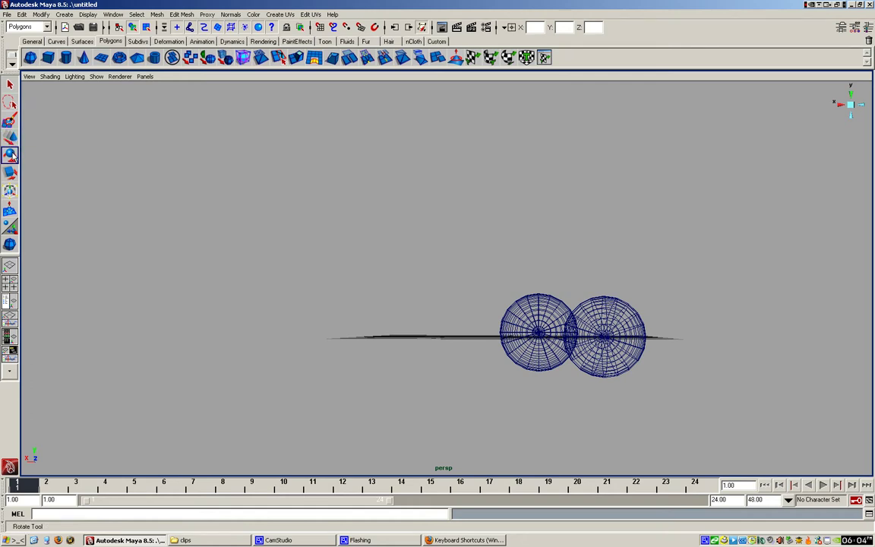
{"action": "left_click", "coordinate": [10, 172]}
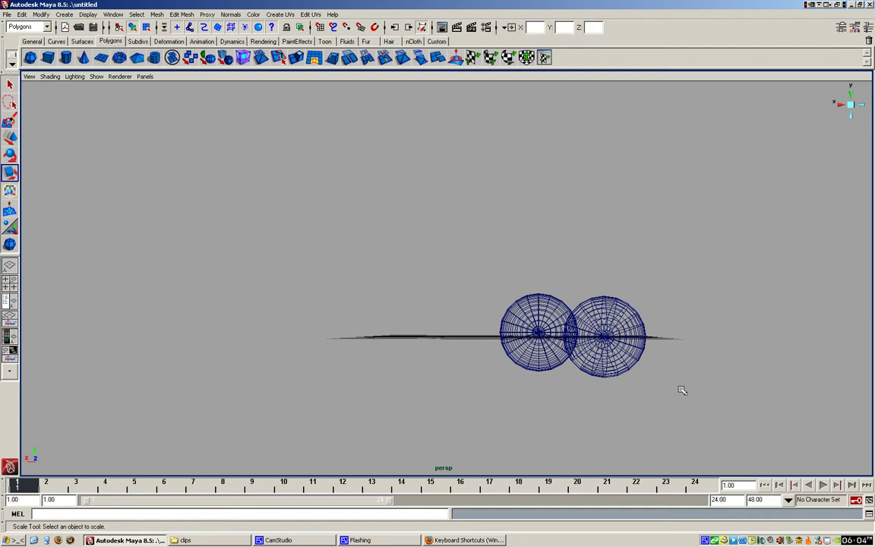
Turn on smooth shading in the perspective view and compare the two spheres' positions in the top view
{"action": "key", "text": "5"}
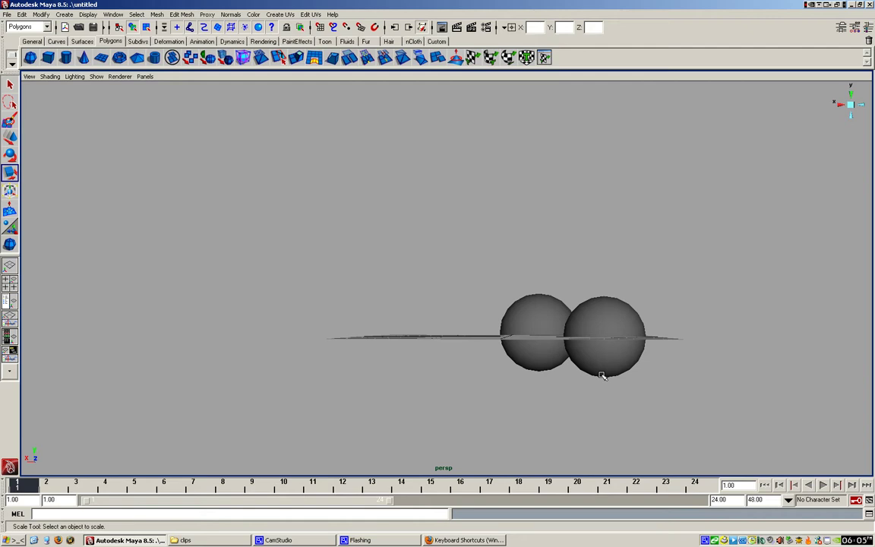
{"action": "key", "text": "space"}
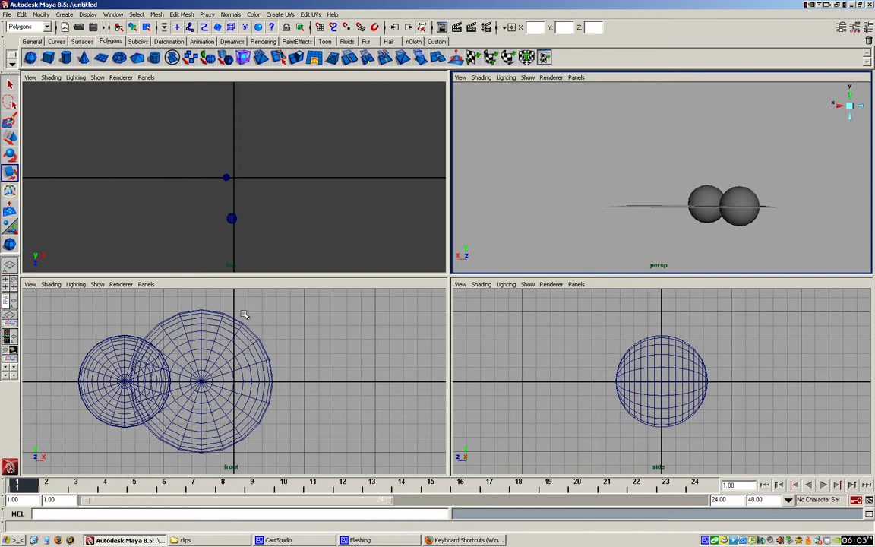
{"action": "scroll", "coordinate": [241, 194], "scroll_direction": "up", "scroll_amount": 8}
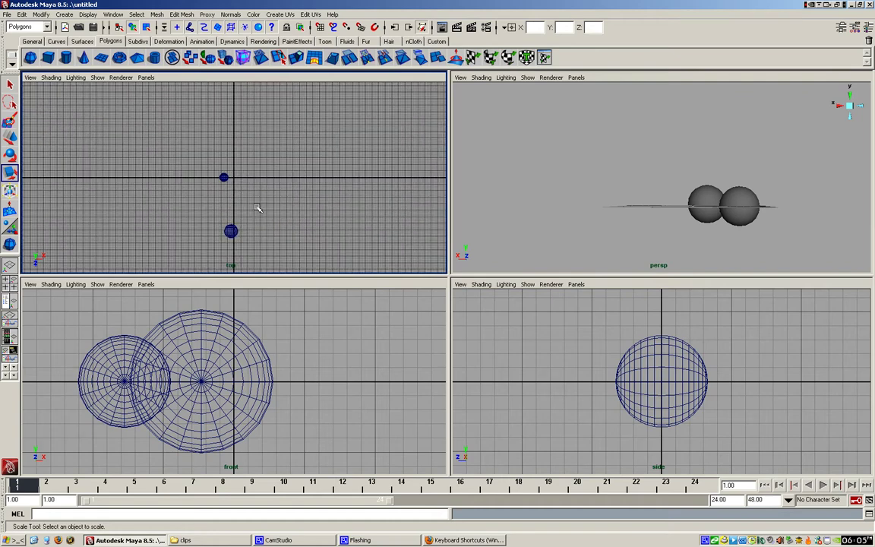
{"action": "scroll", "coordinate": [262, 224], "scroll_direction": "up", "scroll_amount": 3}
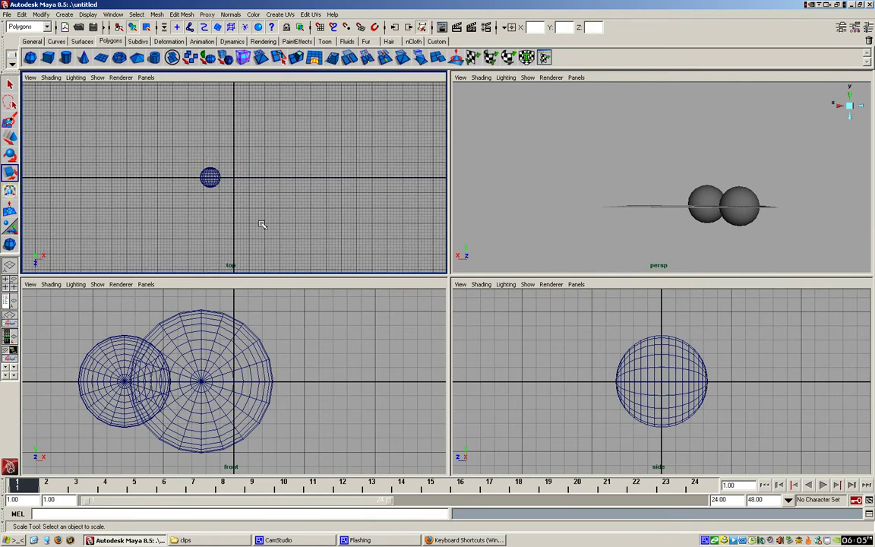
{"action": "middle_click_drag", "start_coordinate": [262, 225], "coordinate": [240, 161], "text": "alt"}
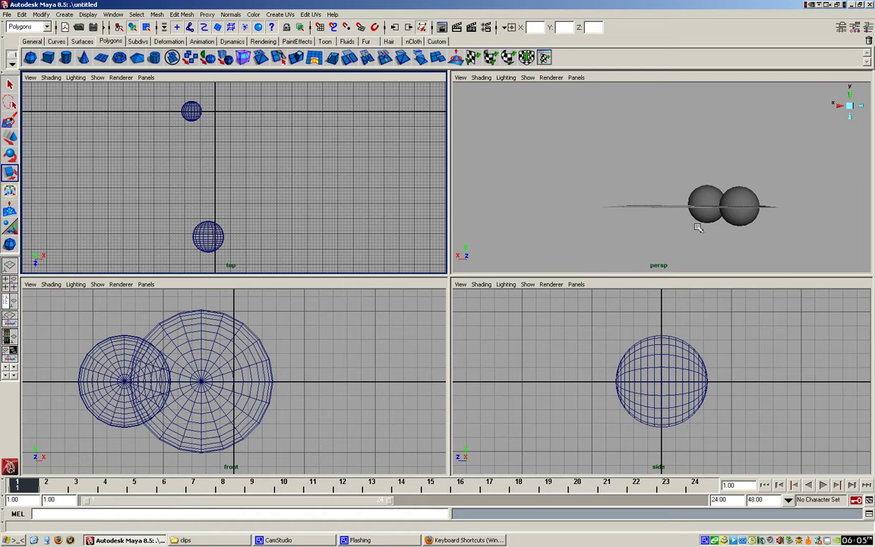
{"action": "key", "text": "space"}
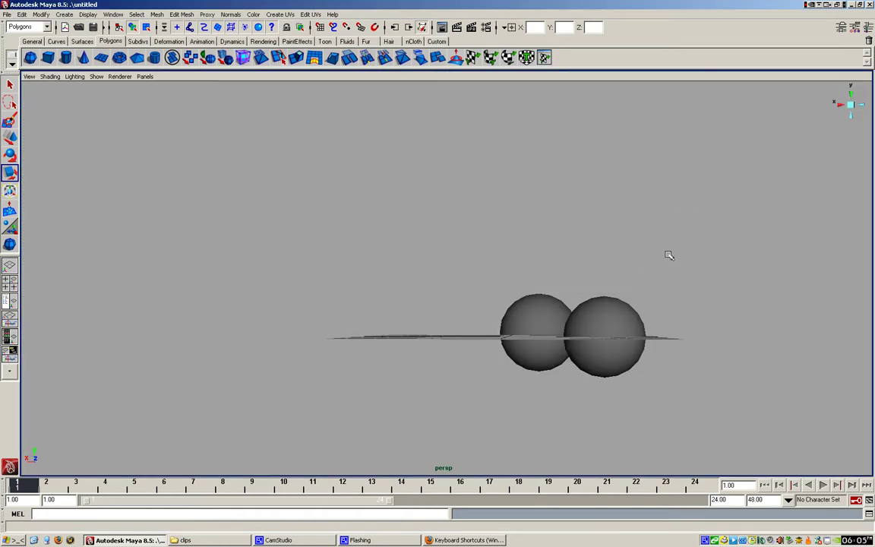
Move the farther, larger sphere along the Z axis until it sits close to the smaller sphere
{"action": "left_click_drag", "start_coordinate": [668, 256], "coordinate": [475, 301], "text": "alt"}
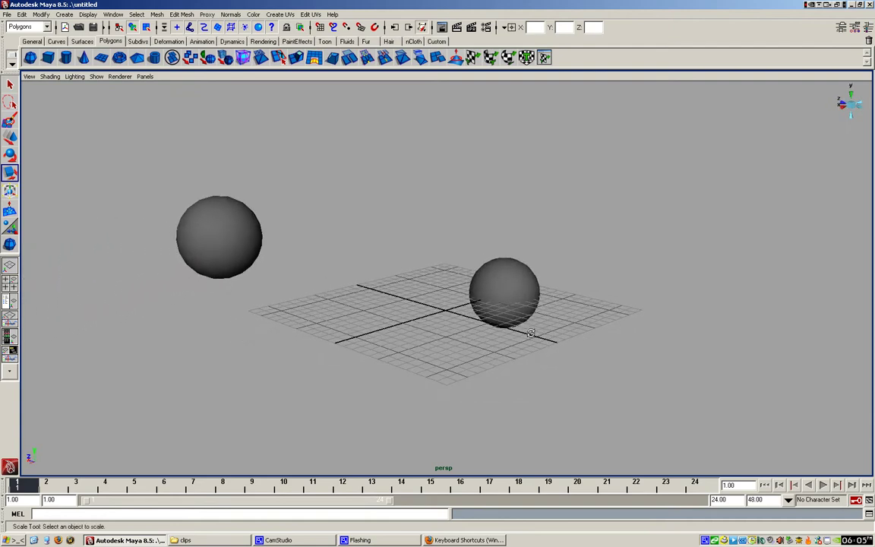
{"action": "left_click", "coordinate": [251, 238]}
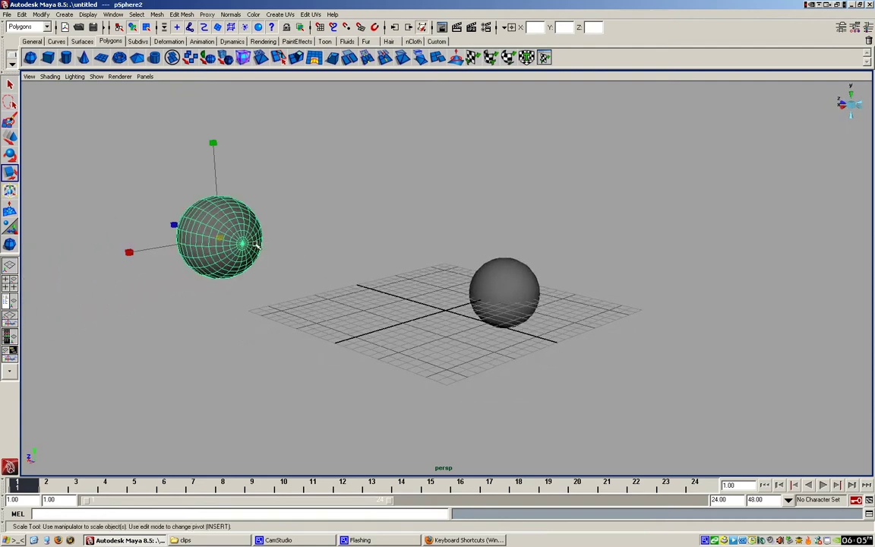
{"action": "key", "text": "w"}
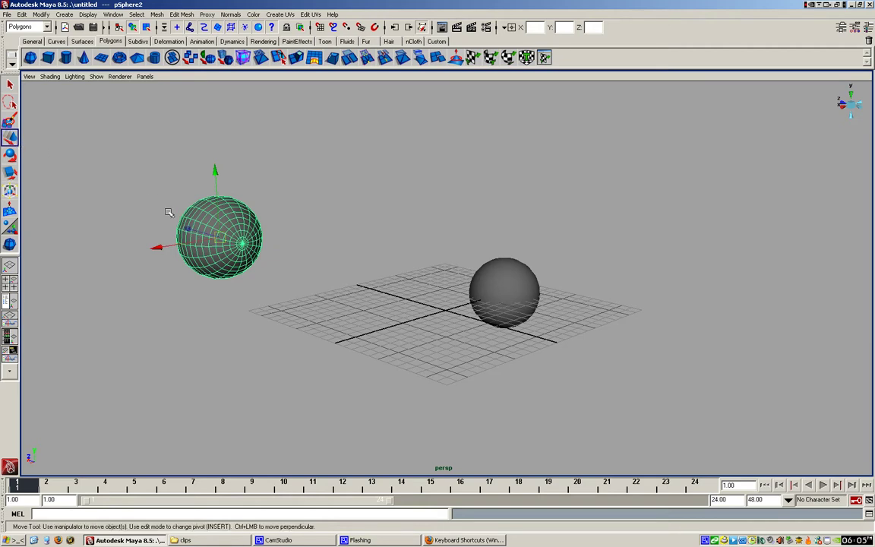
{"action": "left_click_drag", "start_coordinate": [185, 229], "coordinate": [382, 307]}
{"action": "left_click_drag", "start_coordinate": [453, 319], "coordinate": [501, 315], "text": "alt"}
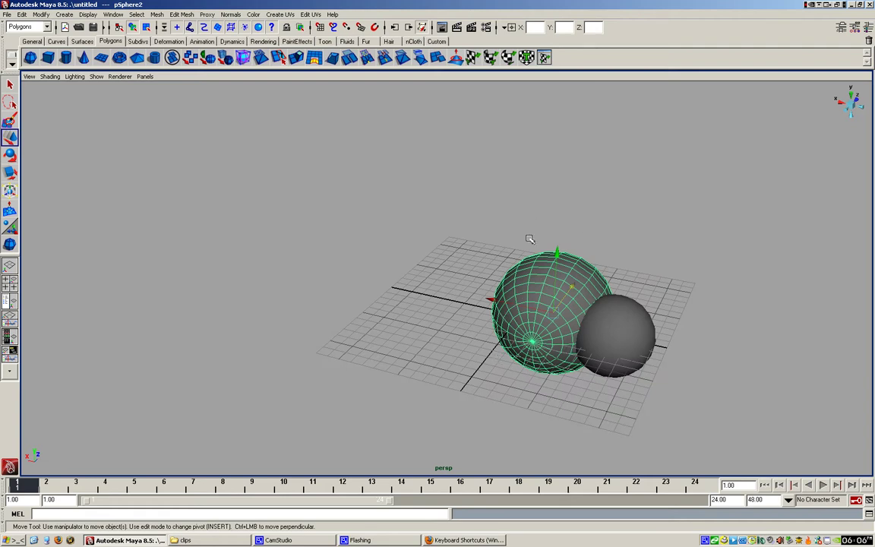
{"action": "left_click_drag", "start_coordinate": [685, 350], "coordinate": [318, 335], "text": "alt"}
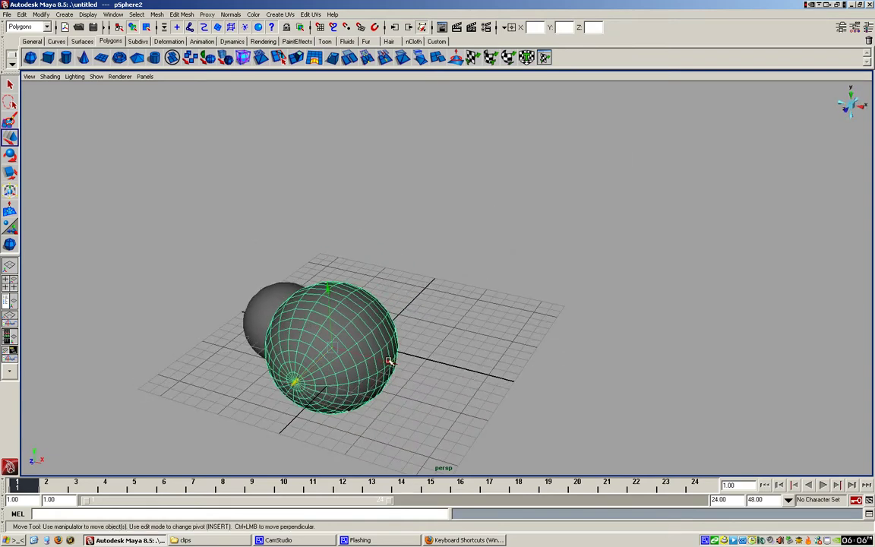
Fine-tune the larger sphere's Z position in the top view so its centre lines up with the smaller sphere's
{"action": "key", "text": "space"}
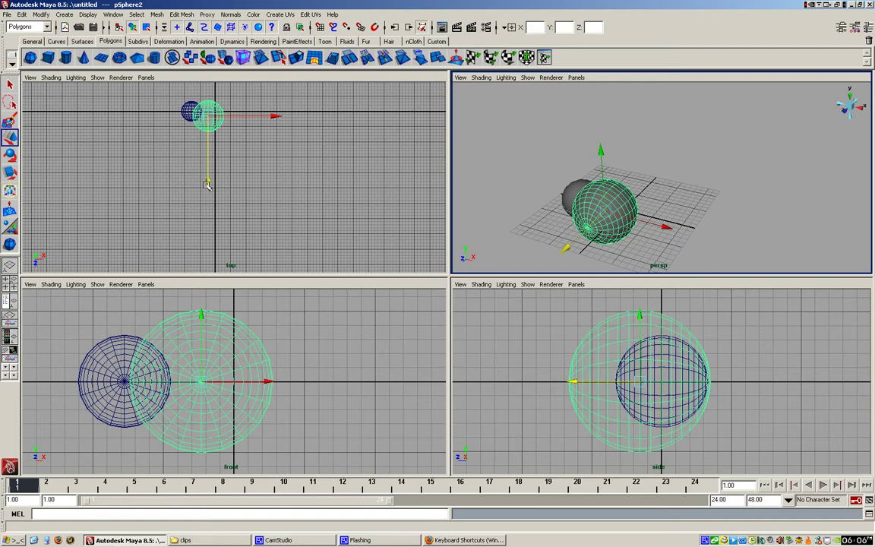
{"action": "scroll", "coordinate": [219, 182], "scroll_direction": "up", "scroll_amount": 5}
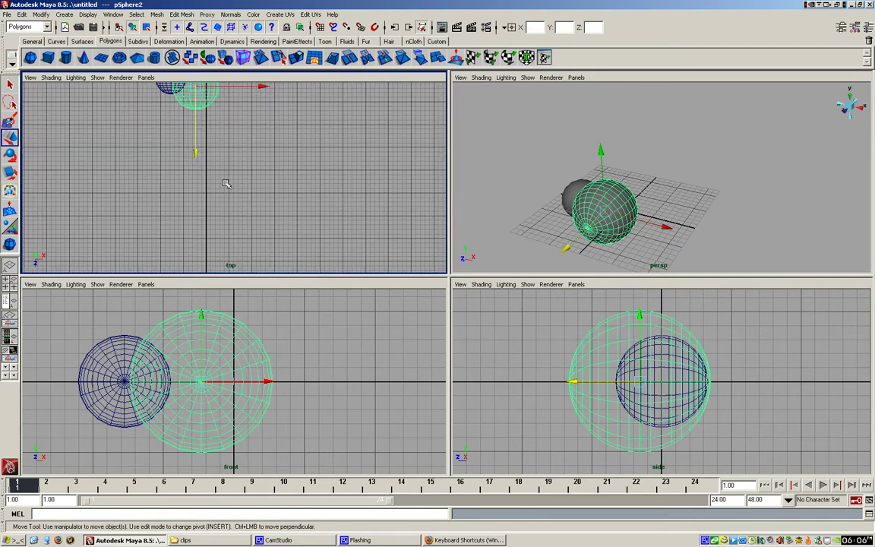
{"action": "scroll", "coordinate": [224, 189], "scroll_direction": "up", "scroll_amount": 4}
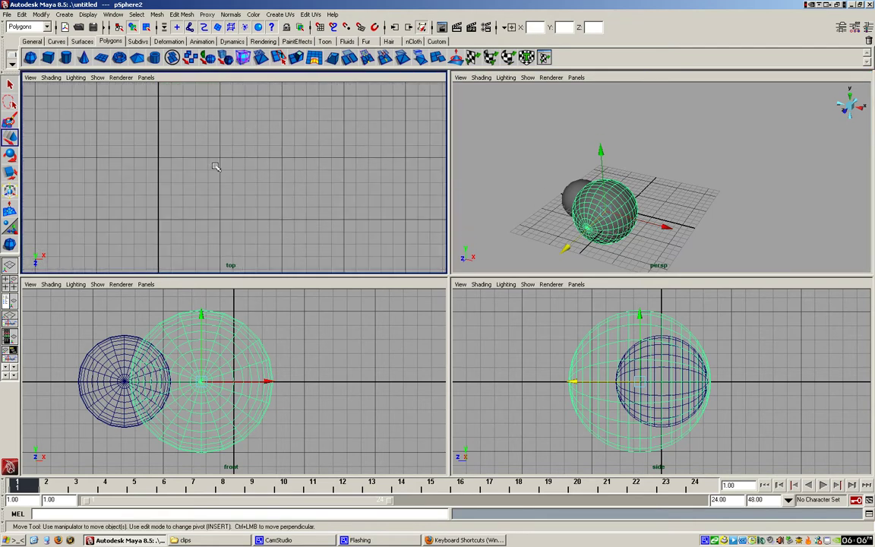
{"action": "mouse_move", "coordinate": [210, 151]}
{"action": "middle_mouse_down", "text": "alt"}
{"action": "mouse_move", "coordinate": [223, 198]}
{"action": "mouse_move", "coordinate": [276, 290]}
{"action": "middle_mouse_up", "text": "alt"}
{"action": "middle_click_drag", "start_coordinate": [257, 154], "coordinate": [341, 287], "text": "alt"}
{"action": "middle_click_drag", "start_coordinate": [343, 240], "coordinate": [338, 211], "text": "alt"}
{"action": "left_click_drag", "start_coordinate": [278, 249], "coordinate": [278, 230]}
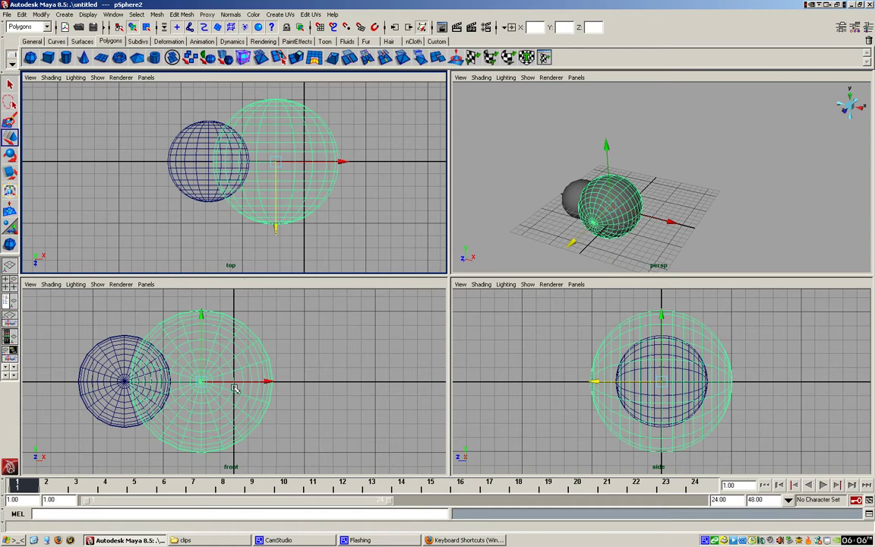
Scale the larger sphere down uniformly to the other sphere's size and shift it along X so they sit side by side
{"action": "key", "text": "r"}
{"action": "left_click_drag", "start_coordinate": [201, 384], "coordinate": [157, 391]}
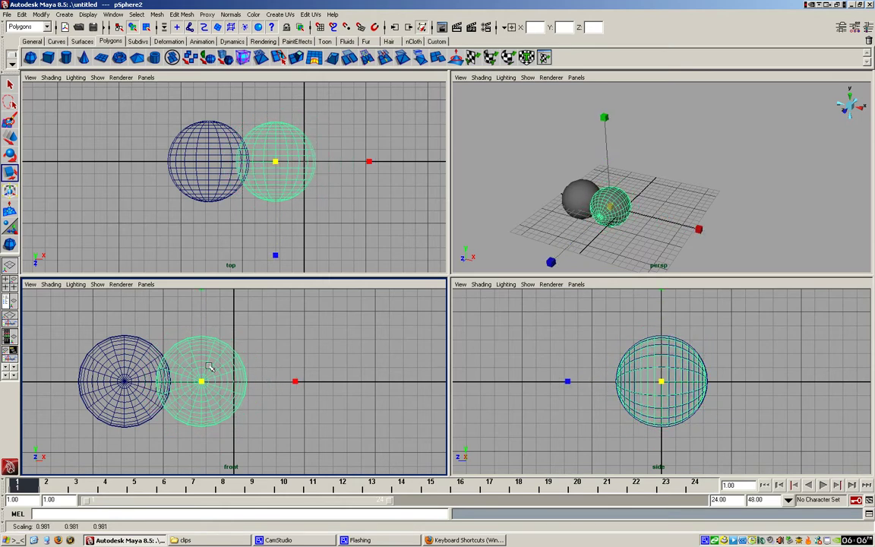
{"action": "key", "text": "w"}
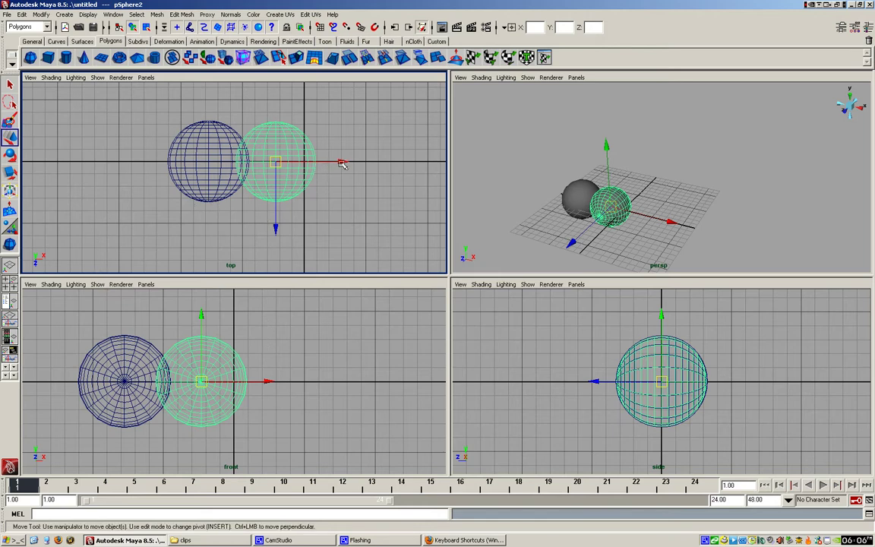
{"action": "left_click_drag", "start_coordinate": [342, 163], "coordinate": [357, 161]}
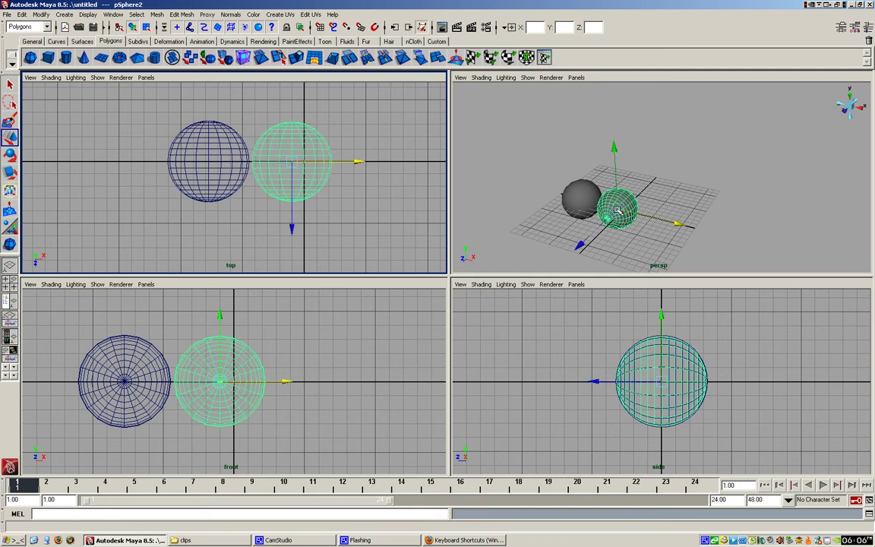
{"action": "key", "text": "space"}
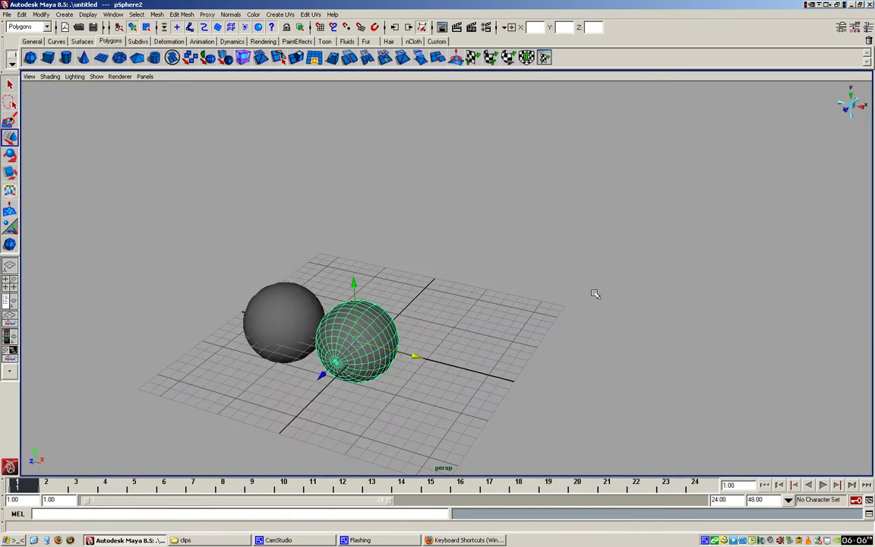
Select both spheres in the perspective view and delete them
{"action": "left_click_drag", "start_coordinate": [522, 325], "coordinate": [514, 368], "text": "alt"}
{"action": "left_click", "coordinate": [583, 386]}
{"action": "left_click_drag", "start_coordinate": [651, 377], "coordinate": [474, 374], "text": "alt"}
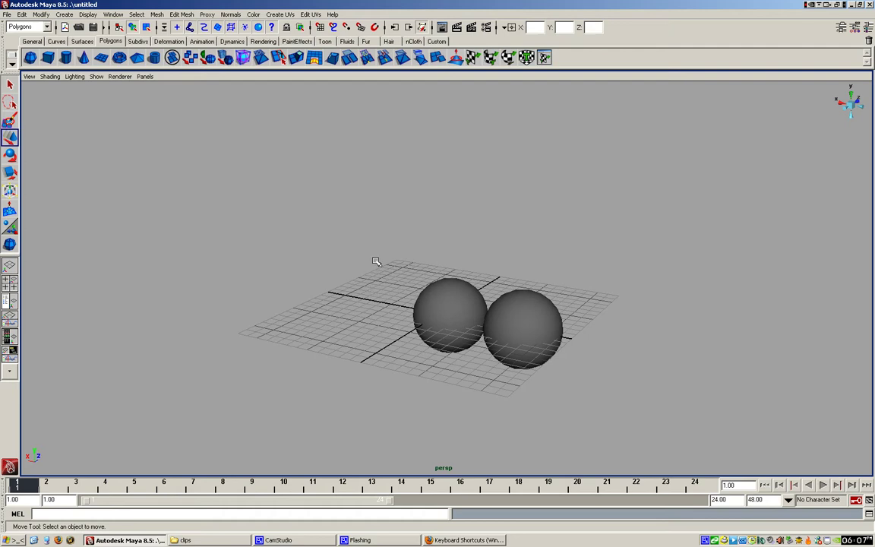
{"action": "left_click_drag", "start_coordinate": [375, 257], "coordinate": [591, 401]}
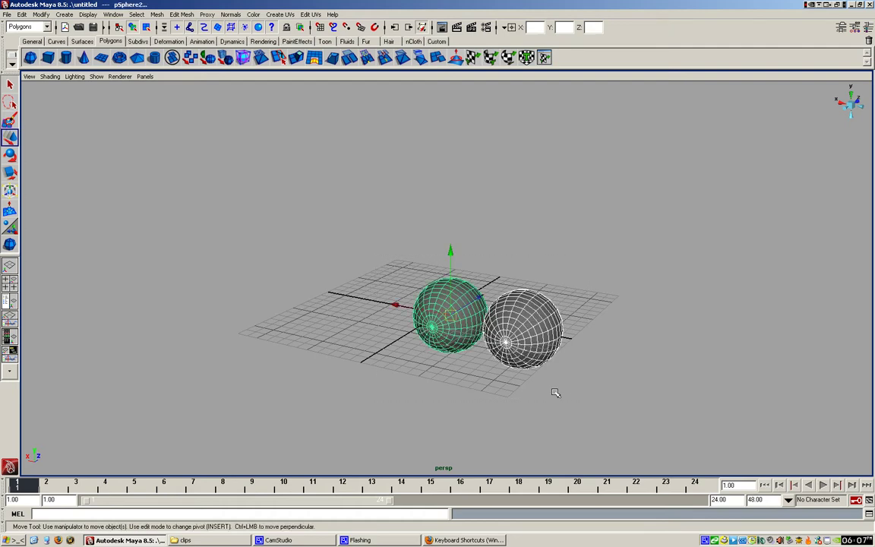
{"action": "key", "text": "Delete"}
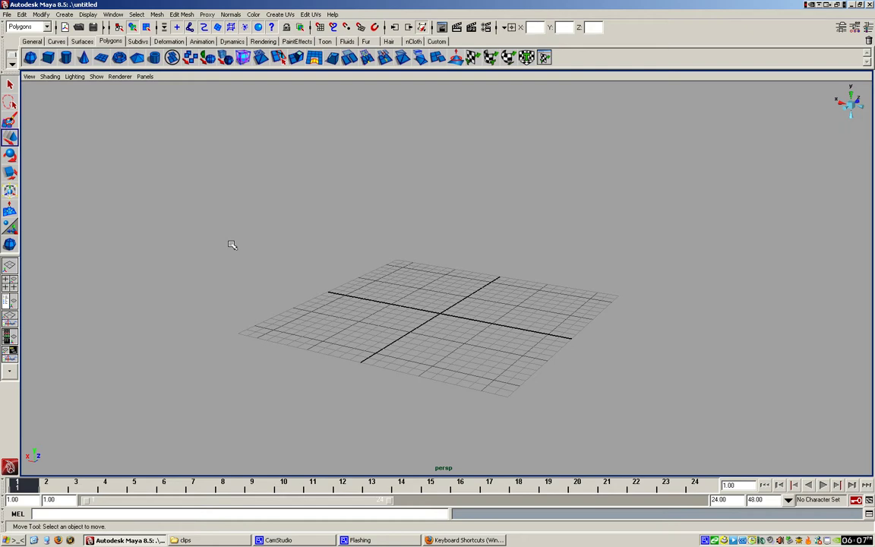
Create a large polygon sphere at the centre of the grid and a smaller polygon sphere beside it
{"action": "left_click", "coordinate": [30, 58]}
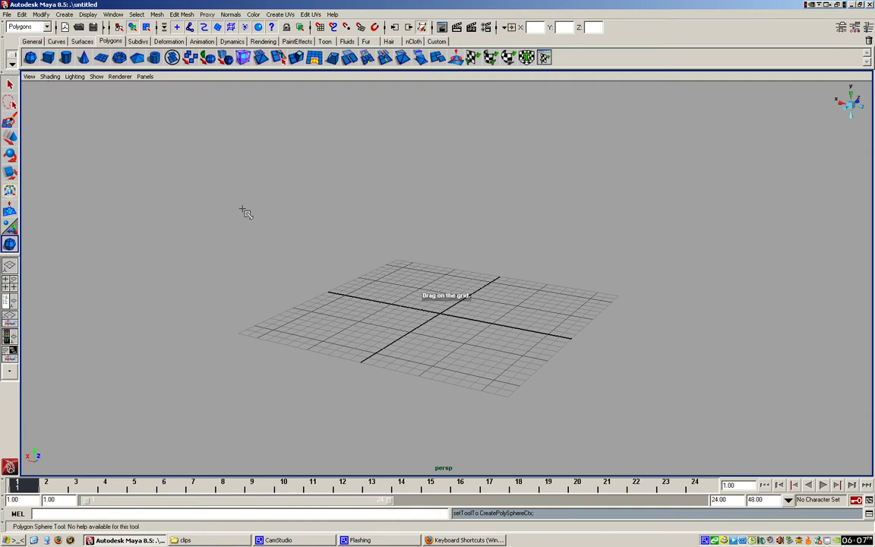
{"action": "left_click_drag", "start_coordinate": [438, 314], "coordinate": [481, 350]}
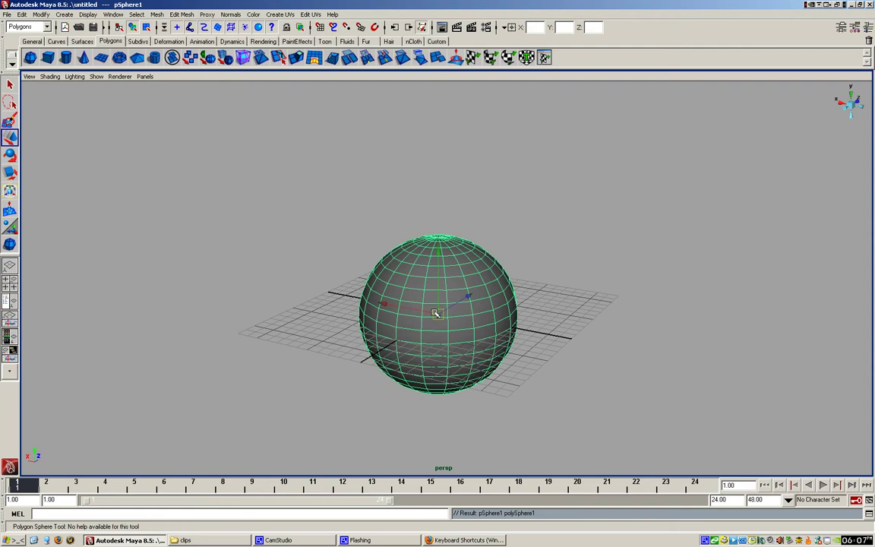
{"action": "mouse_move", "coordinate": [441, 310]}
{"action": "left_mouse_down", "text": "alt"}
{"action": "mouse_move", "coordinate": [455, 334]}
{"action": "mouse_move", "coordinate": [531, 350]}
{"action": "mouse_move", "coordinate": [468, 346]}
{"action": "mouse_move", "coordinate": [498, 335]}
{"action": "mouse_move", "coordinate": [454, 304]}
{"action": "left_mouse_up", "text": "alt"}
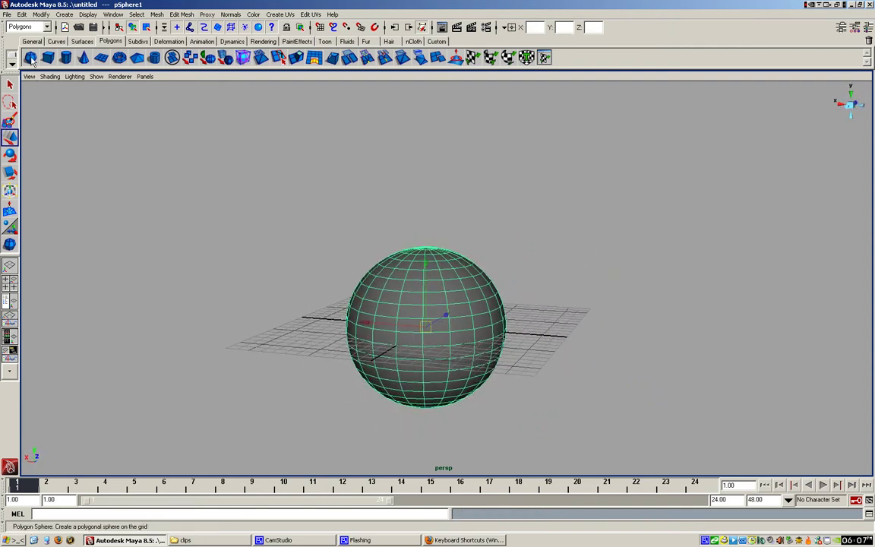
{"action": "left_click", "coordinate": [30, 59]}
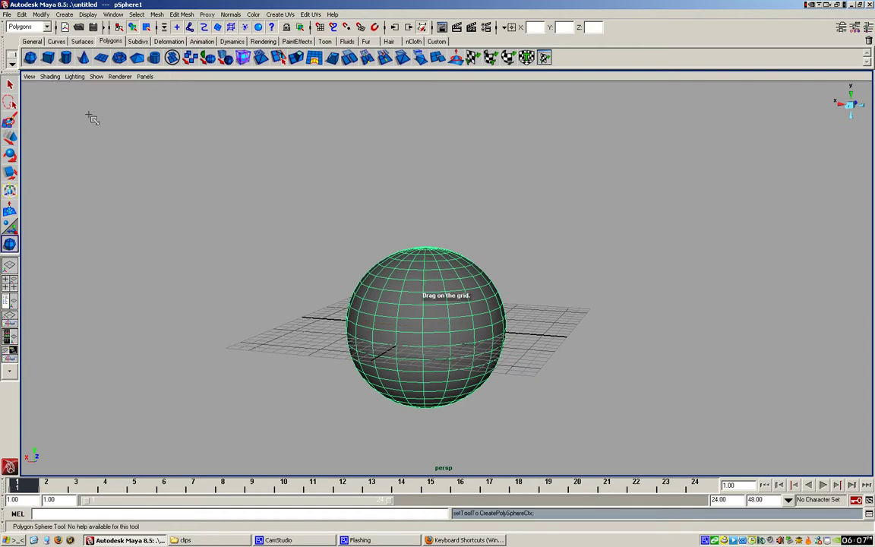
{"action": "left_click_drag", "start_coordinate": [526, 337], "coordinate": [549, 354]}
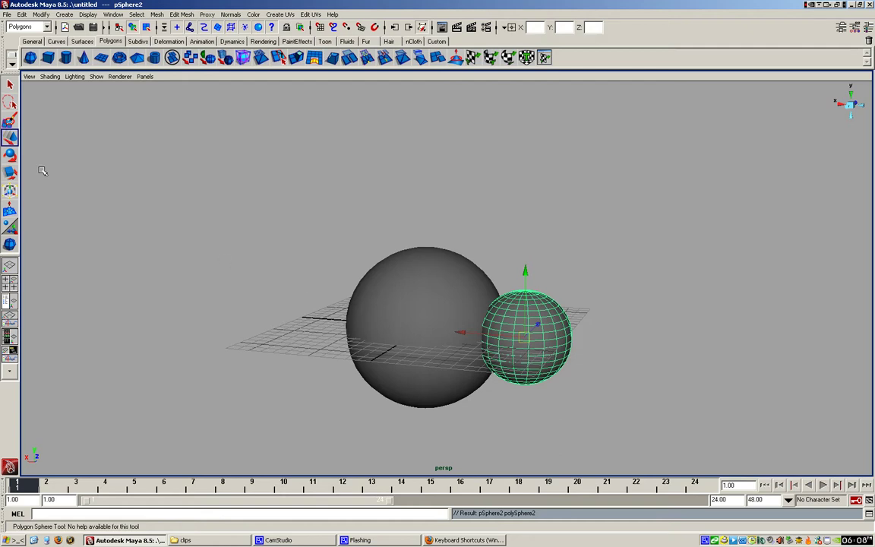
Raise the smaller sphere to about Y 5.6 and align its centre with the large sphere along Z in the side view
{"action": "left_click_drag", "start_coordinate": [526, 275], "coordinate": [527, 202]}
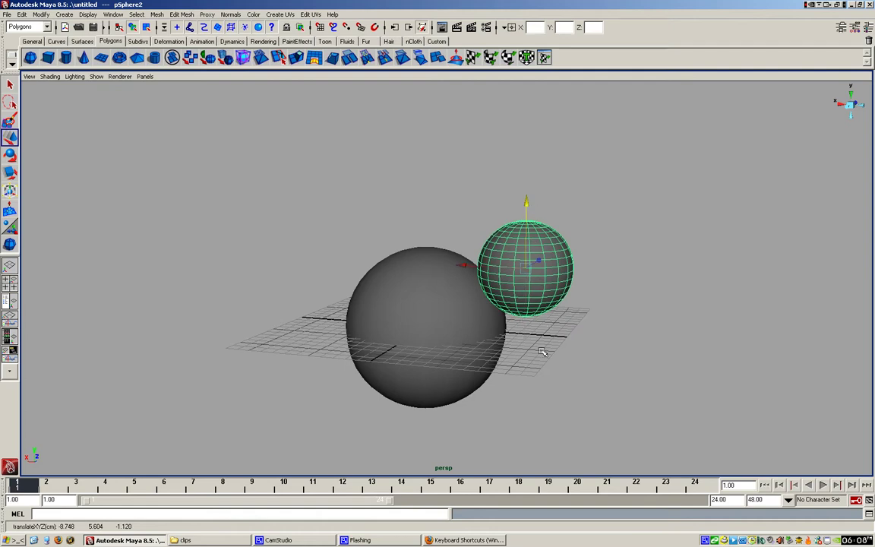
{"action": "key", "text": "space"}
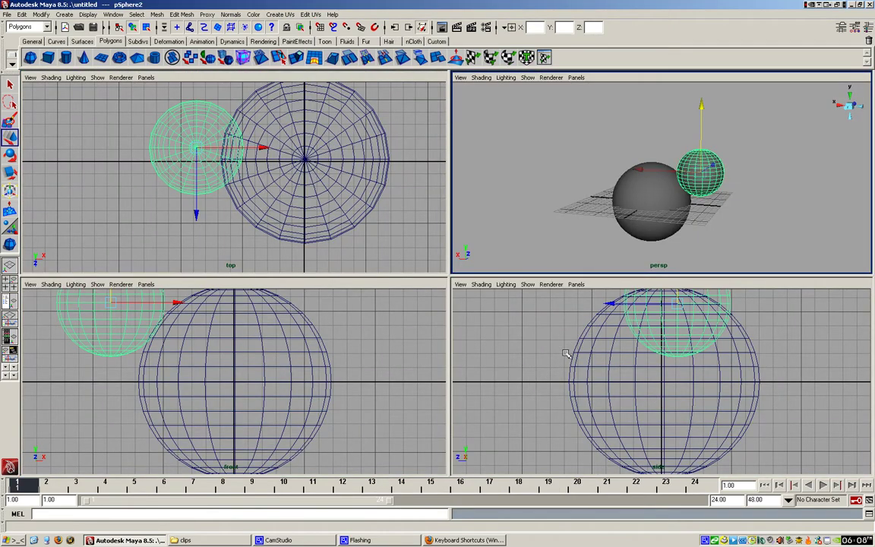
{"action": "middle_click", "coordinate": [617, 352]}
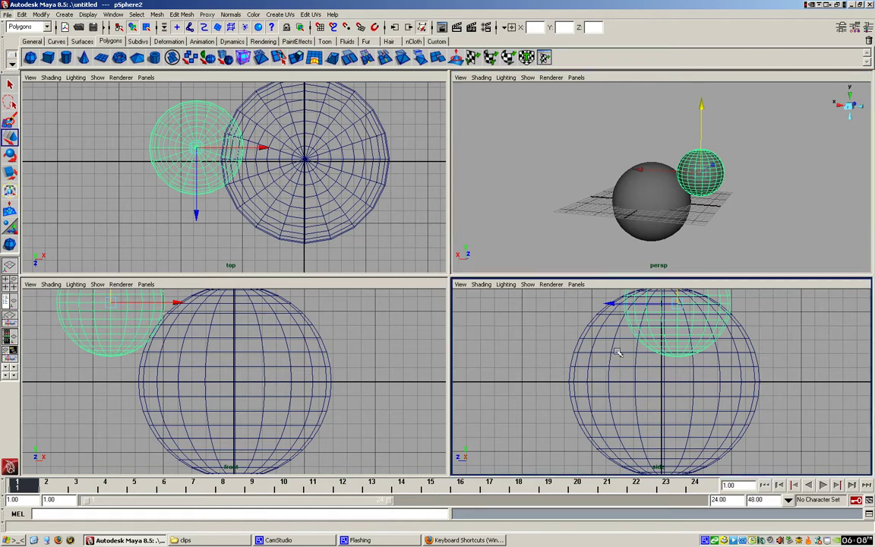
{"action": "middle_click_drag", "start_coordinate": [617, 352], "coordinate": [582, 416], "text": "alt"}
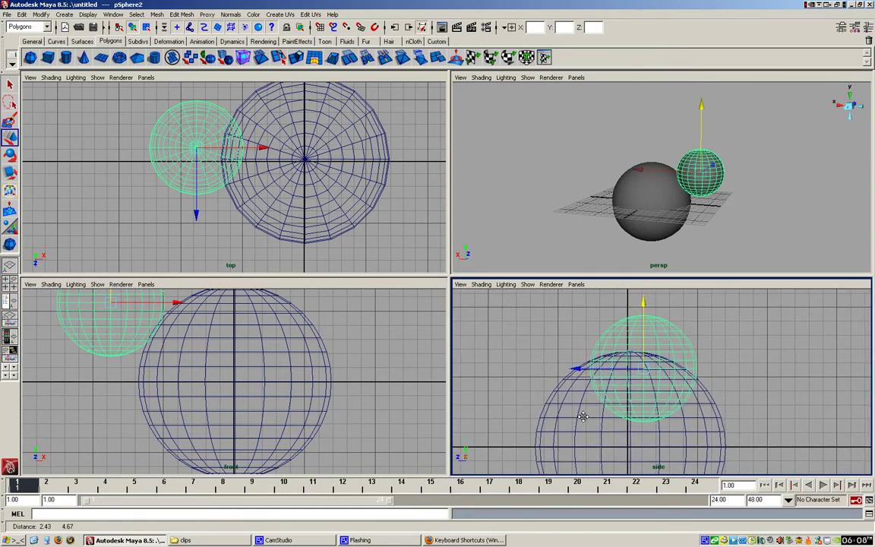
{"action": "left_click", "coordinate": [575, 369]}
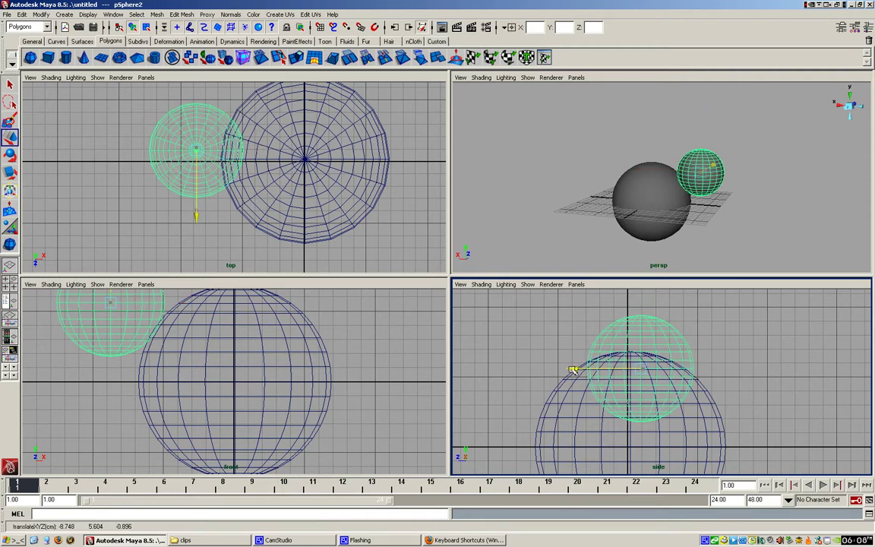
{"action": "mouse_move", "coordinate": [575, 369]}
{"action": "left_mouse_down"}
{"action": "mouse_move", "coordinate": [589, 369]}
{"action": "mouse_move", "coordinate": [560, 369]}
{"action": "left_mouse_up"}
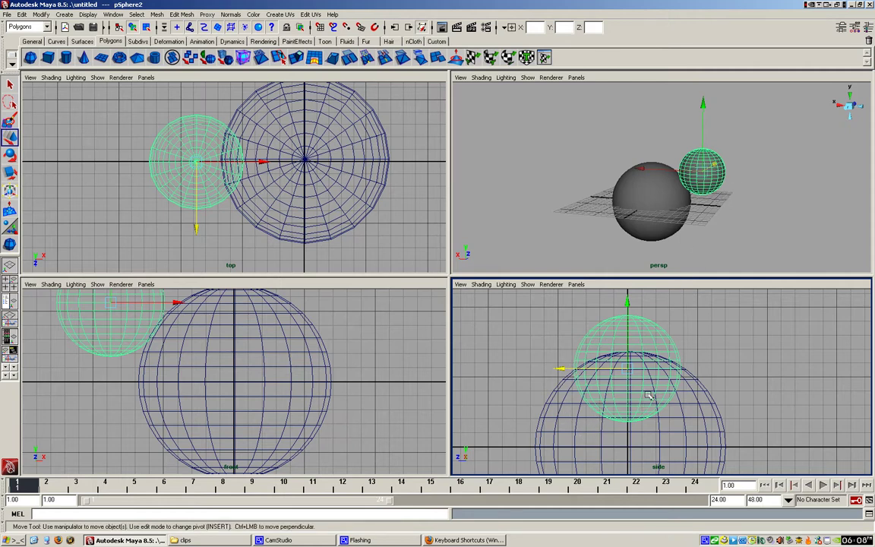
Move the smaller sphere in the front view to about X -5.87, Y 6.19 so it overlaps the large sphere as an ear
{"action": "middle_click_drag", "start_coordinate": [260, 359], "coordinate": [272, 402], "text": "alt"}
{"action": "left_click_drag", "start_coordinate": [204, 355], "coordinate": [245, 357]}
{"action": "left_click_drag", "start_coordinate": [179, 290], "coordinate": [183, 289]}
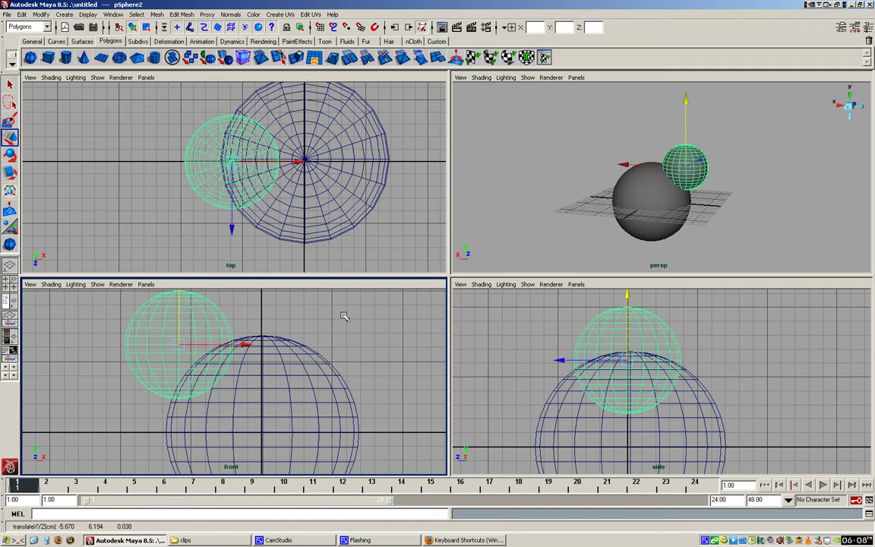
Flatten the ear sphere along Z to a bit under half its depth and inspect it in the perspective view
{"action": "left_click", "coordinate": [10, 171]}
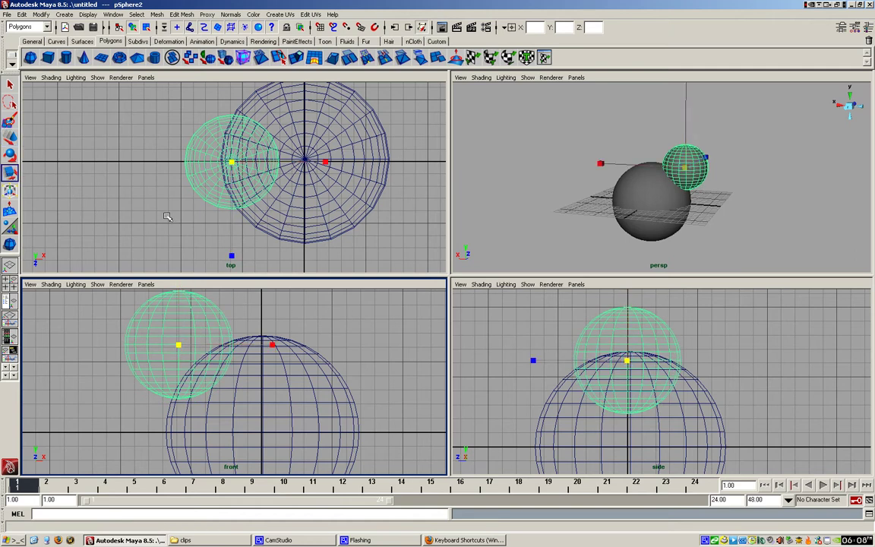
{"action": "left_click_drag", "start_coordinate": [533, 360], "coordinate": [581, 365]}
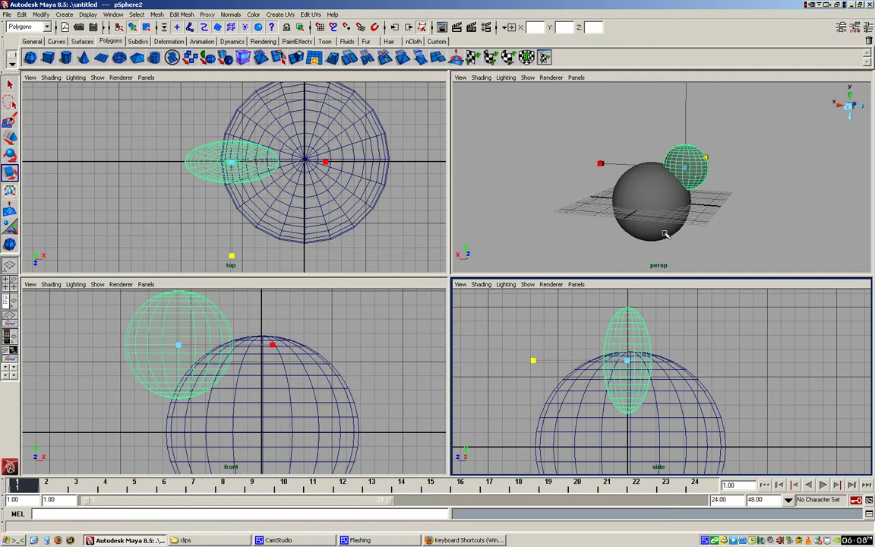
{"action": "key", "text": "space"}
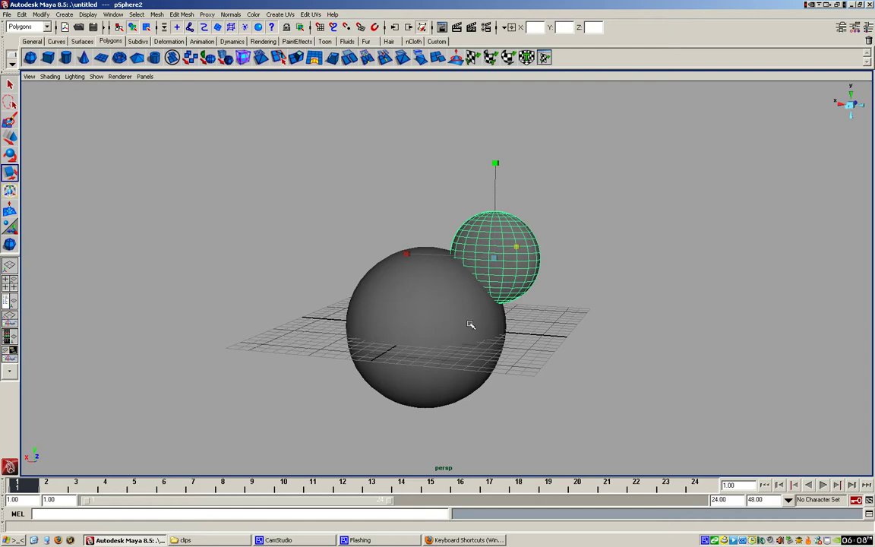
{"action": "left_click_drag", "start_coordinate": [456, 307], "coordinate": [480, 308], "text": "alt"}
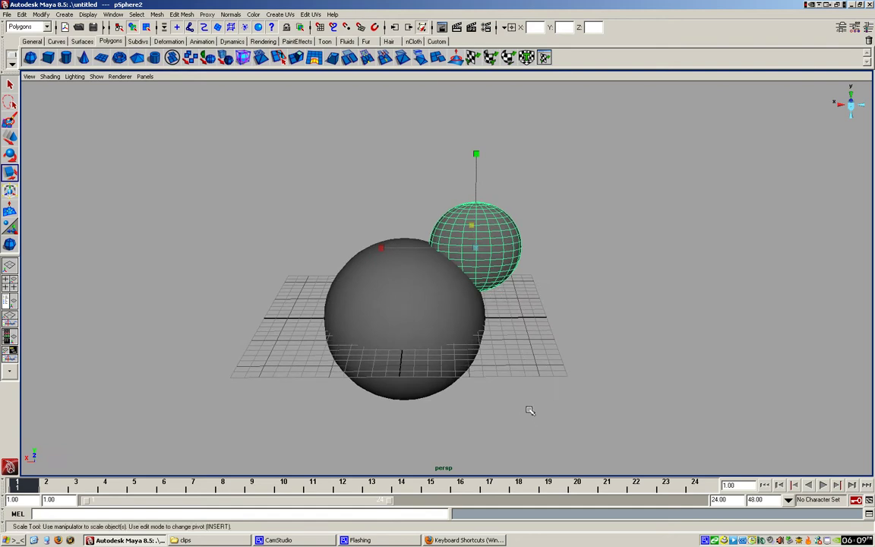
Create a third polygon sphere beside the head and move it to about X -5.84, Z 0.045, centred on the ear in the top view
{"action": "key", "text": "space"}
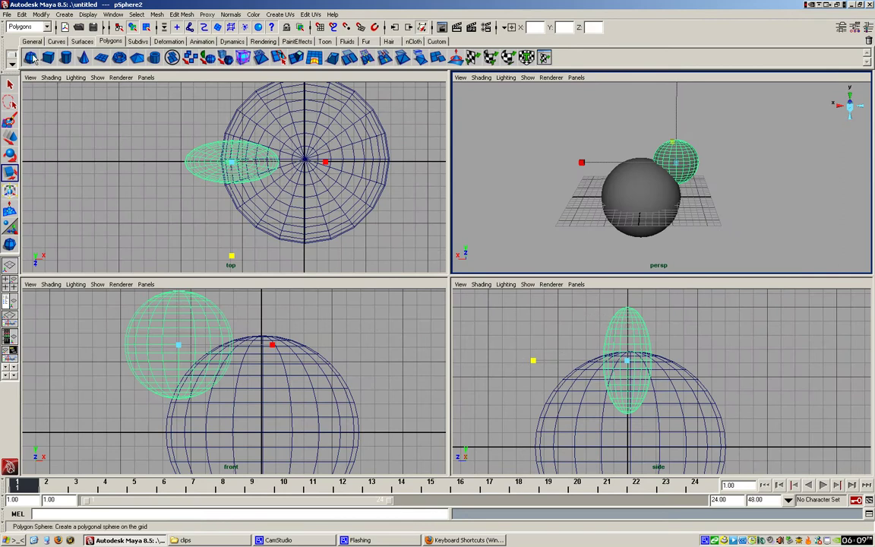
{"action": "left_click", "coordinate": [31, 58]}
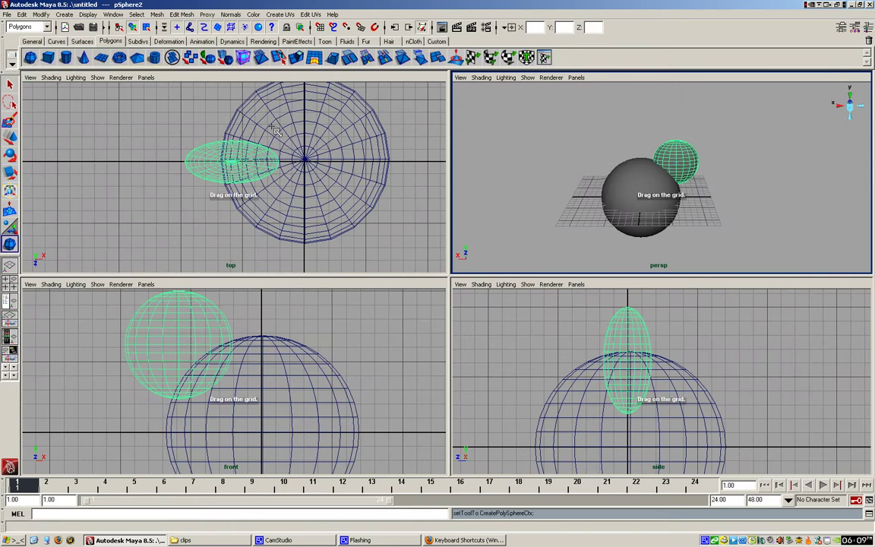
{"action": "left_click_drag", "start_coordinate": [686, 191], "coordinate": [700, 204]}
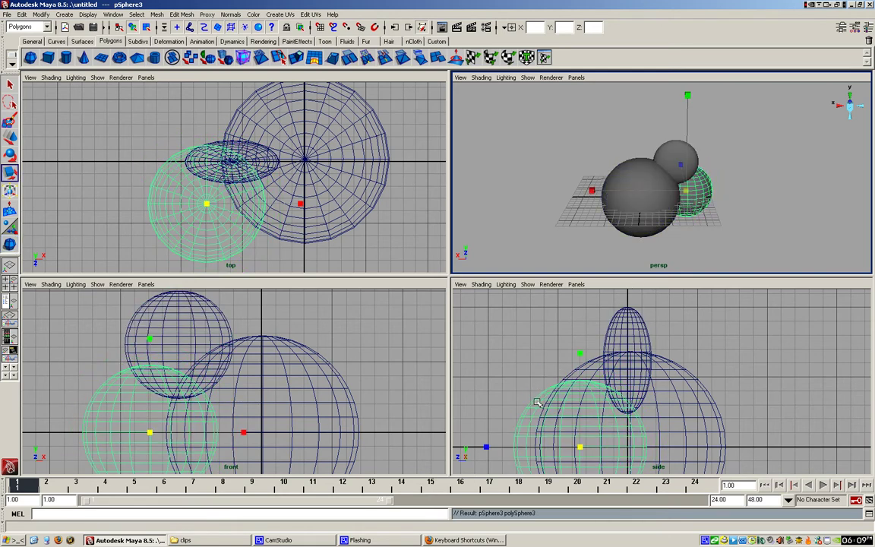
{"action": "left_click", "coordinate": [10, 137]}
{"action": "left_click_drag", "start_coordinate": [206, 268], "coordinate": [206, 226]}
{"action": "left_click_drag", "start_coordinate": [273, 162], "coordinate": [300, 162]}
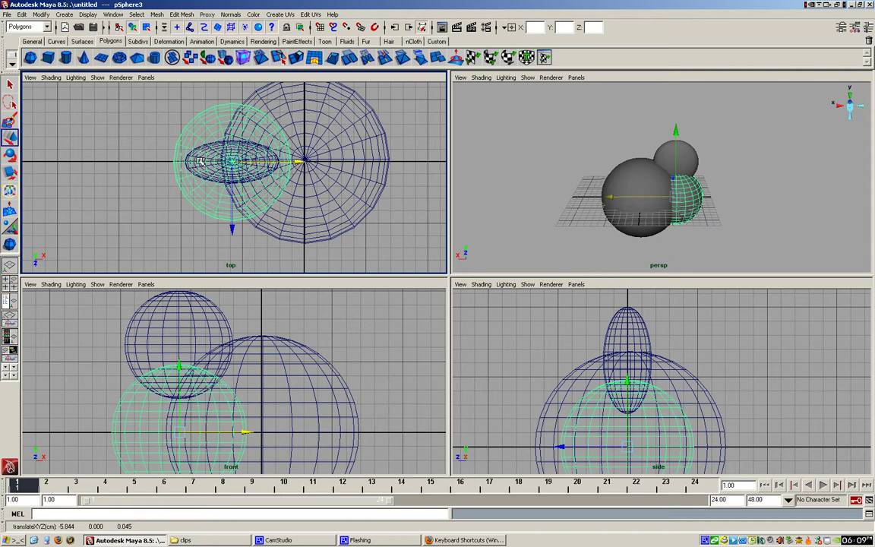
Scale the new sphere along X and Z in the top view to match the ear's width and depth
{"action": "left_click", "coordinate": [11, 173]}
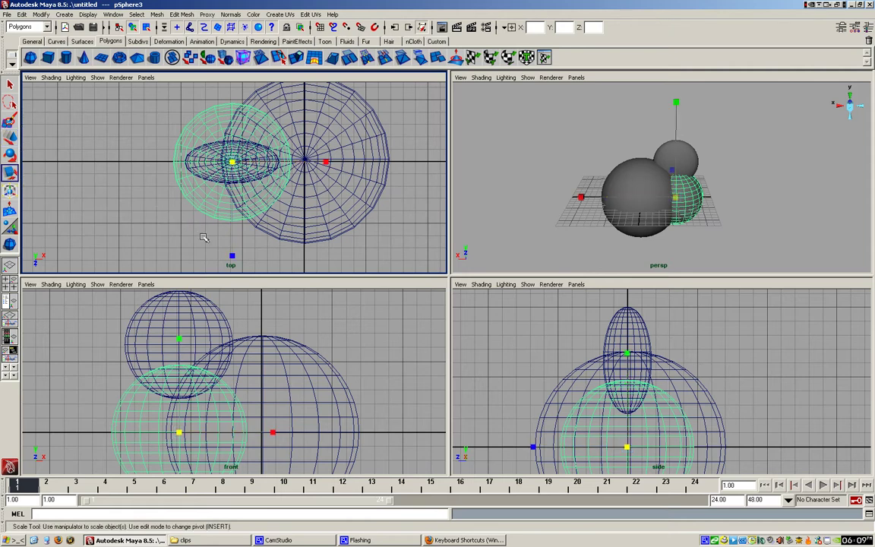
{"action": "left_click_drag", "start_coordinate": [326, 162], "coordinate": [311, 165]}
{"action": "left_click_drag", "start_coordinate": [232, 260], "coordinate": [230, 192]}
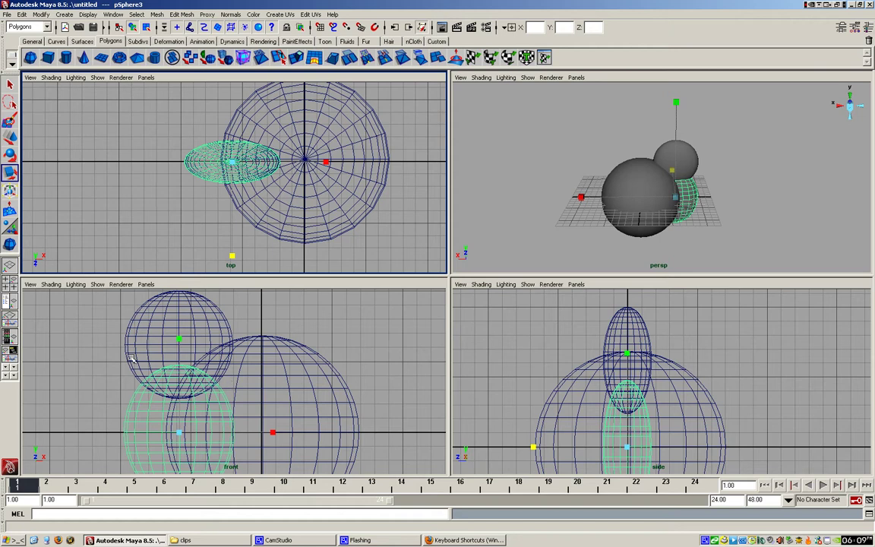
Raise the new sphere to about Y 6.2 over the ear and scale it along Y to match the ear's height
{"action": "left_click", "coordinate": [10, 137]}
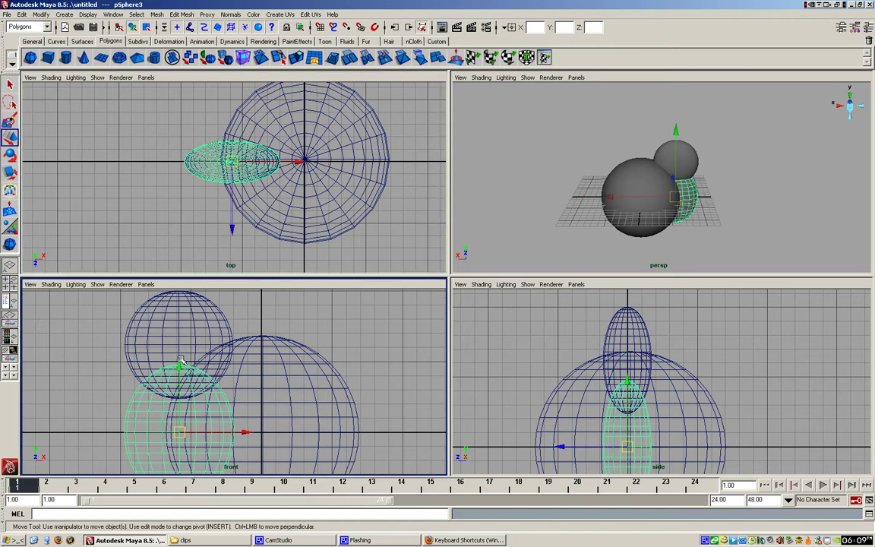
{"action": "left_click_drag", "start_coordinate": [179, 368], "coordinate": [178, 285]}
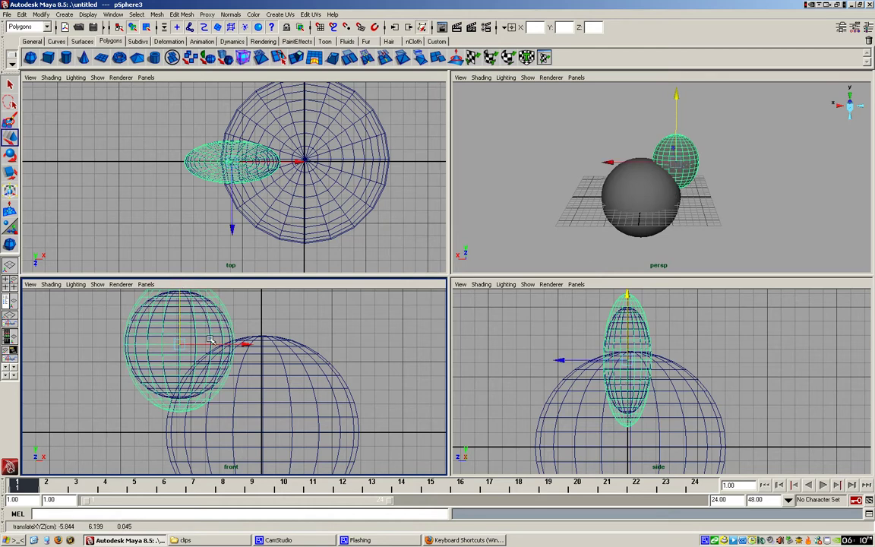
{"action": "middle_click_drag", "start_coordinate": [213, 341], "coordinate": [217, 377], "text": "alt"}
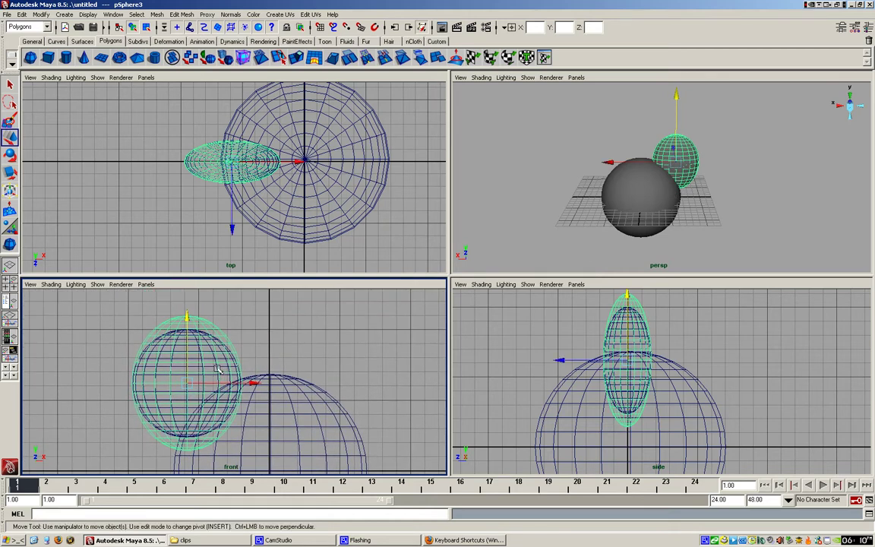
{"action": "left_click", "coordinate": [10, 172]}
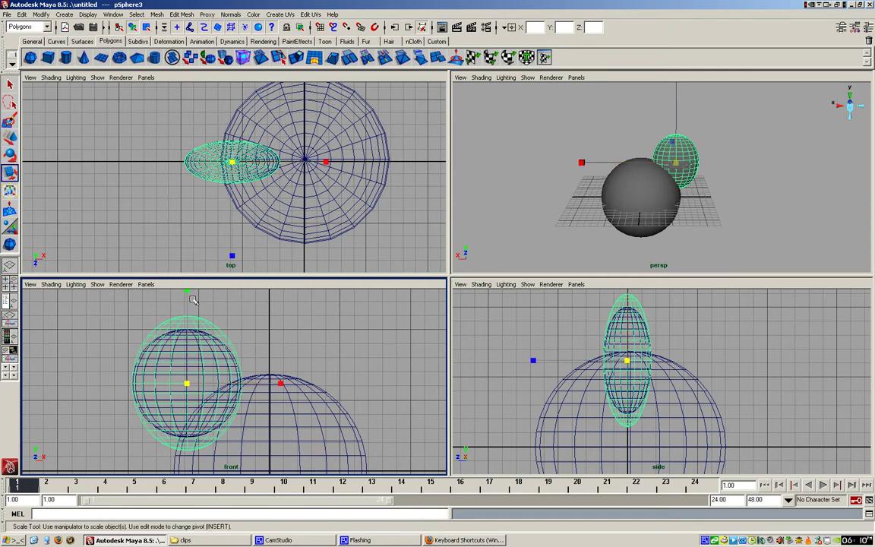
{"action": "middle_click_drag", "start_coordinate": [186, 291], "coordinate": [187, 307]}
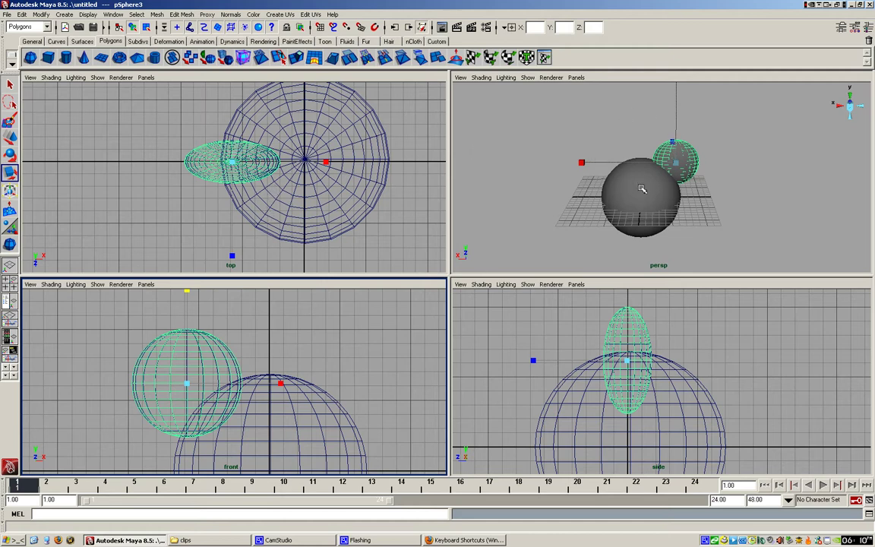
Move the second ear along X to about 6.57 on the opposite side of the head, deselect it and inspect the result in perspective
{"action": "left_click", "coordinate": [10, 139]}
{"action": "left_click_drag", "start_coordinate": [608, 163], "coordinate": [527, 166]}
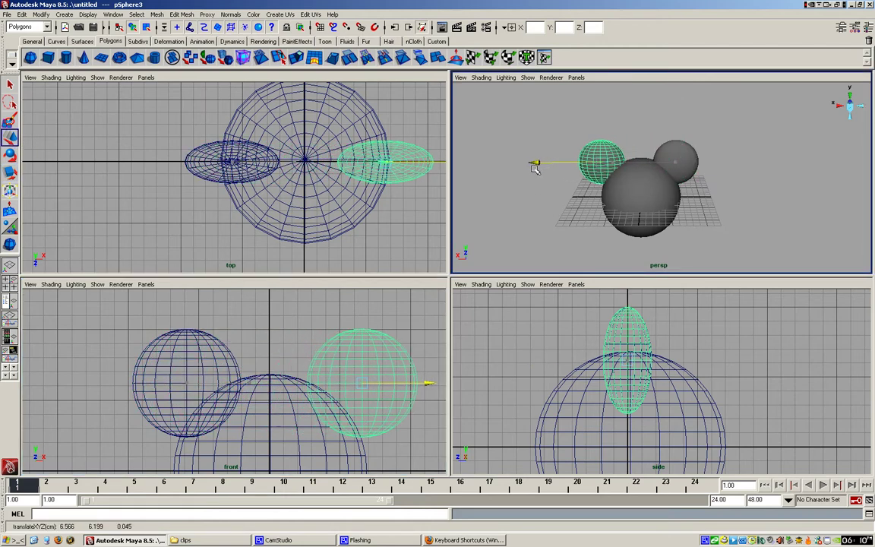
{"action": "left_click", "coordinate": [690, 242]}
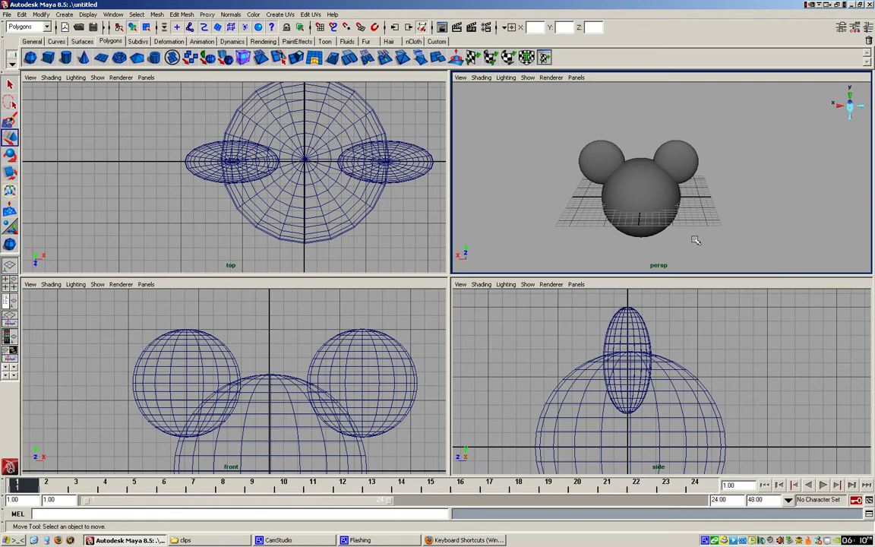
{"action": "key", "text": "space"}
{"action": "left_click_drag", "start_coordinate": [572, 359], "coordinate": [417, 362], "text": "alt"}
{"action": "left_click_drag", "start_coordinate": [500, 369], "coordinate": [565, 358], "text": "alt"}
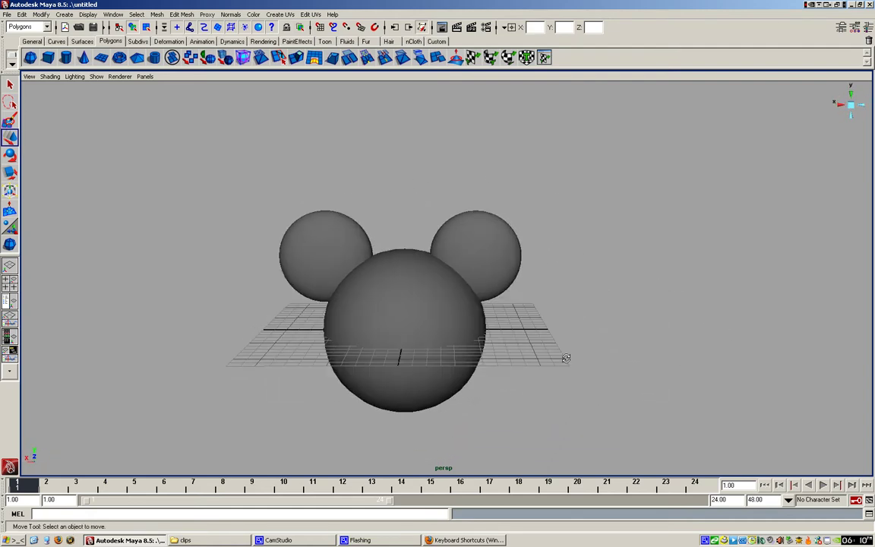
Create a medium polygon sphere in front of the head and push it along Z until it is partly embedded as a snout
{"action": "left_click_drag", "start_coordinate": [472, 373], "coordinate": [461, 388], "text": "alt"}
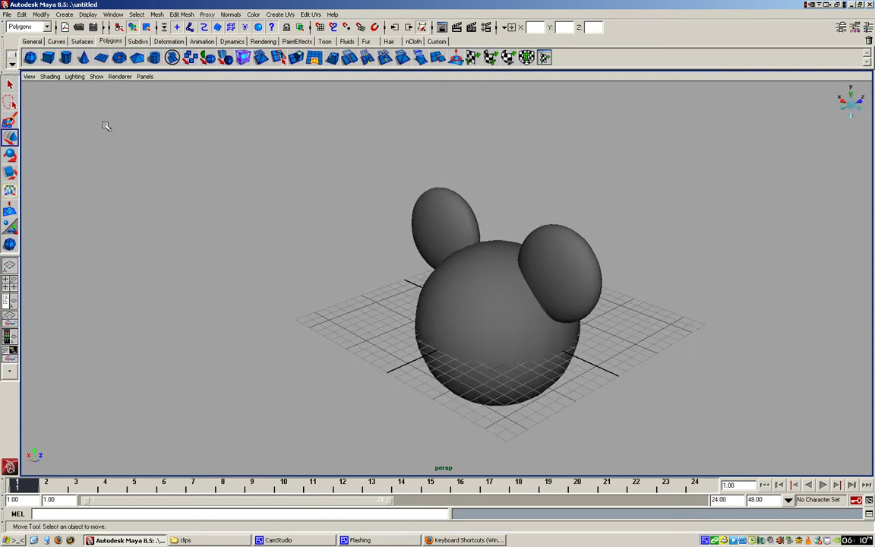
{"action": "left_click", "coordinate": [30, 59]}
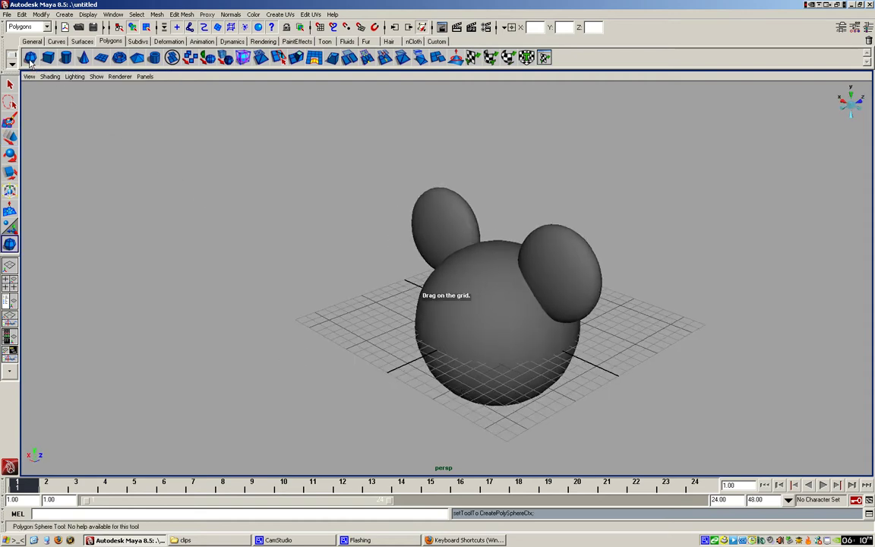
{"action": "left_click_drag", "start_coordinate": [405, 360], "coordinate": [426, 378]}
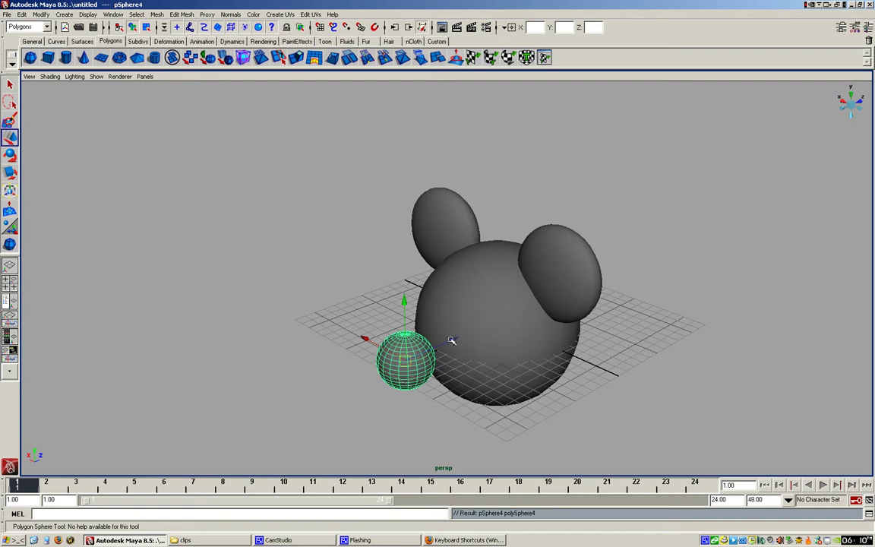
{"action": "left_click_drag", "start_coordinate": [453, 344], "coordinate": [484, 325]}
{"action": "mouse_move", "coordinate": [448, 434]}
{"action": "left_mouse_down", "text": "alt"}
{"action": "mouse_move", "coordinate": [494, 392]}
{"action": "mouse_move", "coordinate": [512, 408]}
{"action": "mouse_move", "coordinate": [444, 430]}
{"action": "left_mouse_up", "text": "alt"}
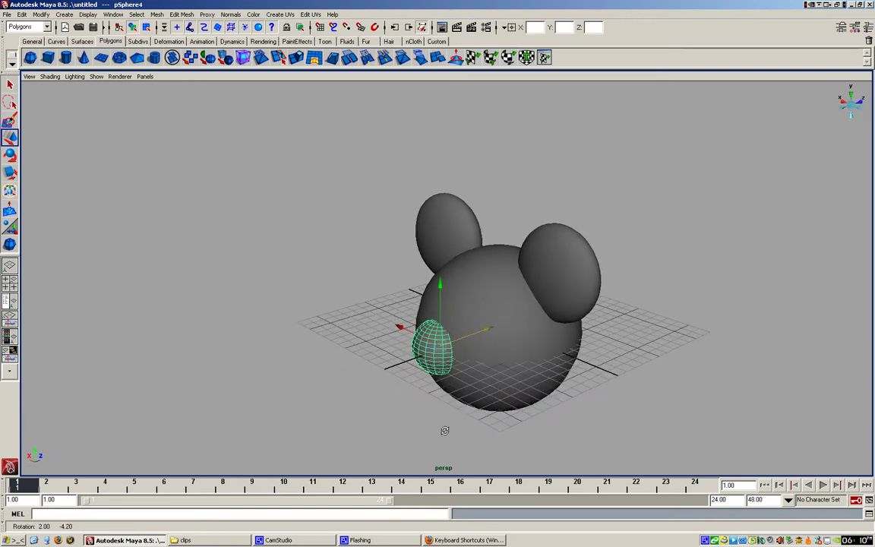
Create a small polygon nose sphere at the snout's front and move it to about Y 1.02, Z -8.55
{"action": "left_click", "coordinate": [31, 59]}
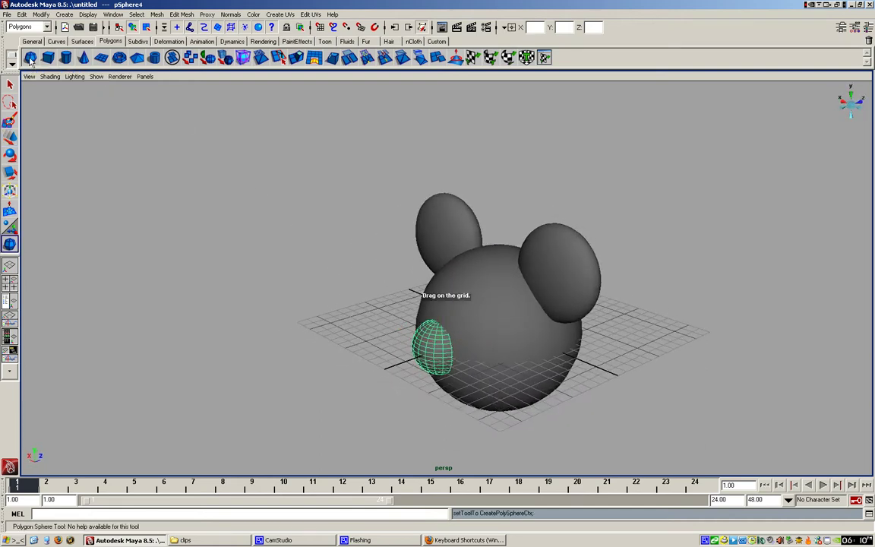
{"action": "left_click_drag", "start_coordinate": [392, 369], "coordinate": [466, 341]}
{"action": "key", "text": "w"}
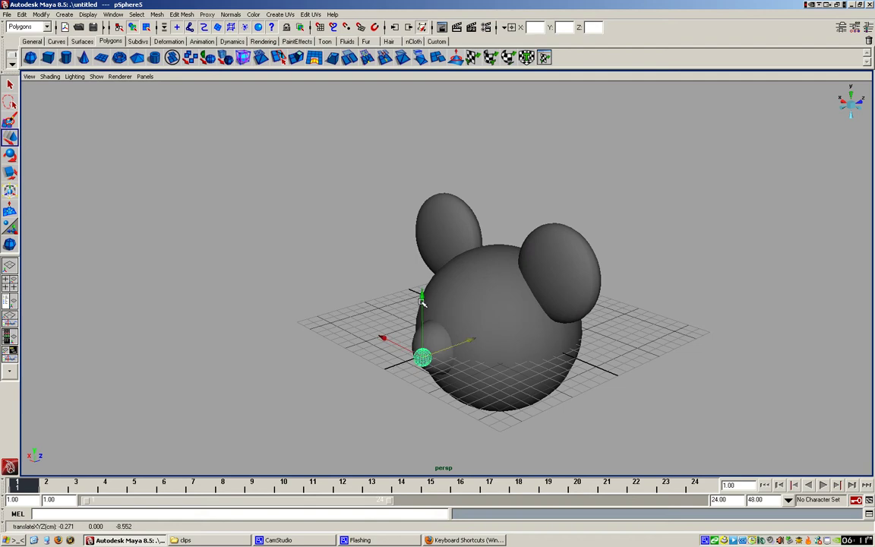
{"action": "left_click_drag", "start_coordinate": [422, 301], "coordinate": [422, 290]}
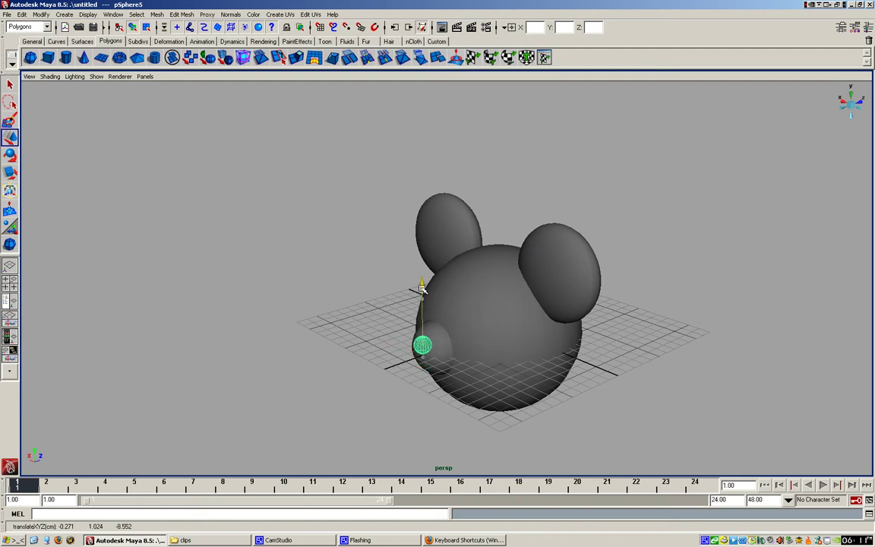
In the front view, move the nose along X to about 0.34 and centre the snout sphere at about X 0.02
{"action": "left_click", "coordinate": [422, 411]}
{"action": "left_click_drag", "start_coordinate": [404, 412], "coordinate": [457, 390], "text": "alt"}
{"action": "left_click", "coordinate": [459, 348]}
{"action": "left_click_drag", "start_coordinate": [463, 342], "coordinate": [445, 397], "text": "alt"}
{"action": "key", "text": "space"}
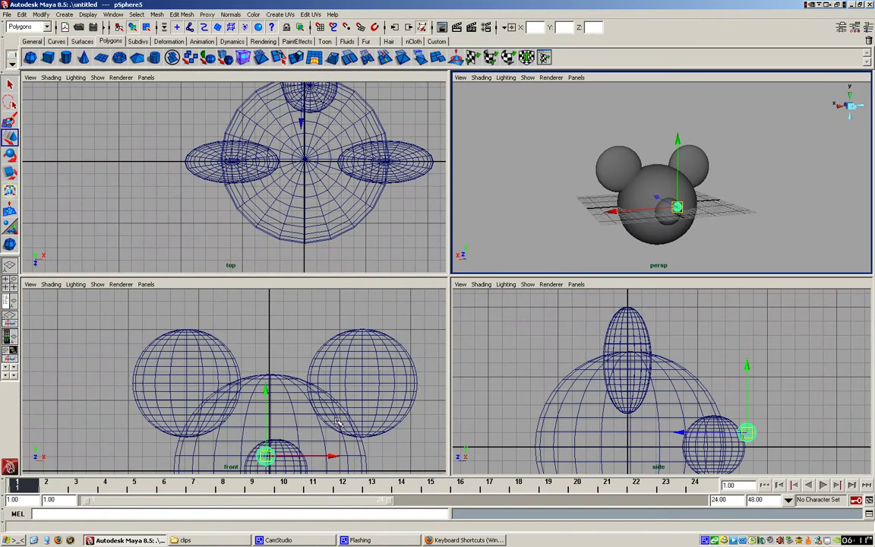
{"action": "key", "text": "space"}
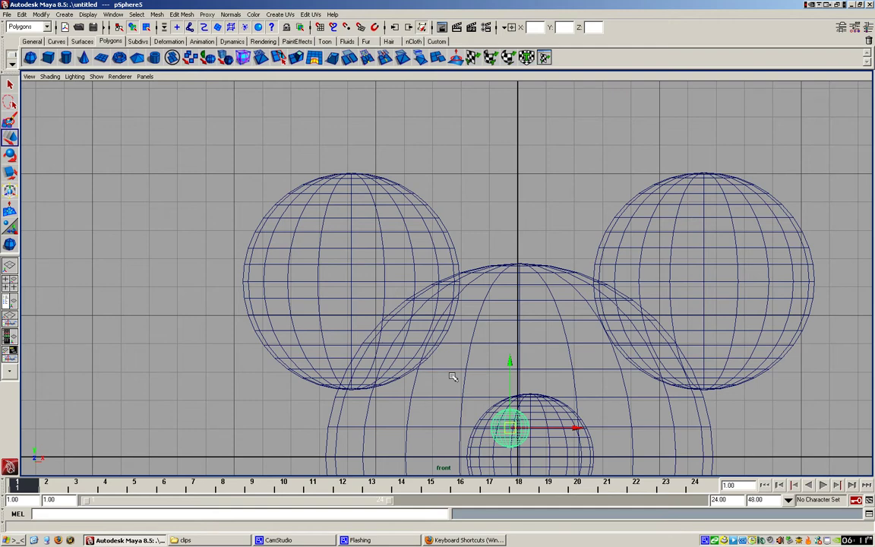
{"action": "middle_click_drag", "start_coordinate": [480, 387], "coordinate": [458, 283], "text": "alt"}
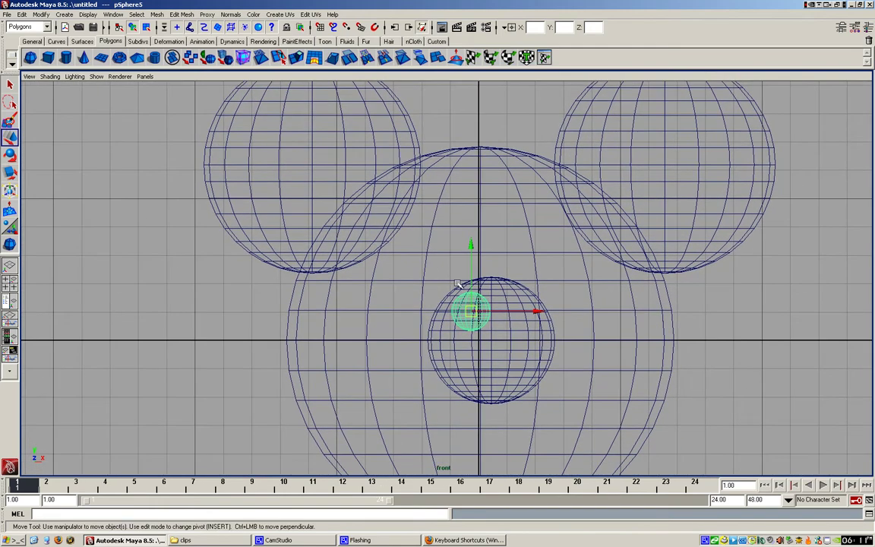
{"action": "left_click_drag", "start_coordinate": [538, 312], "coordinate": [555, 308]}
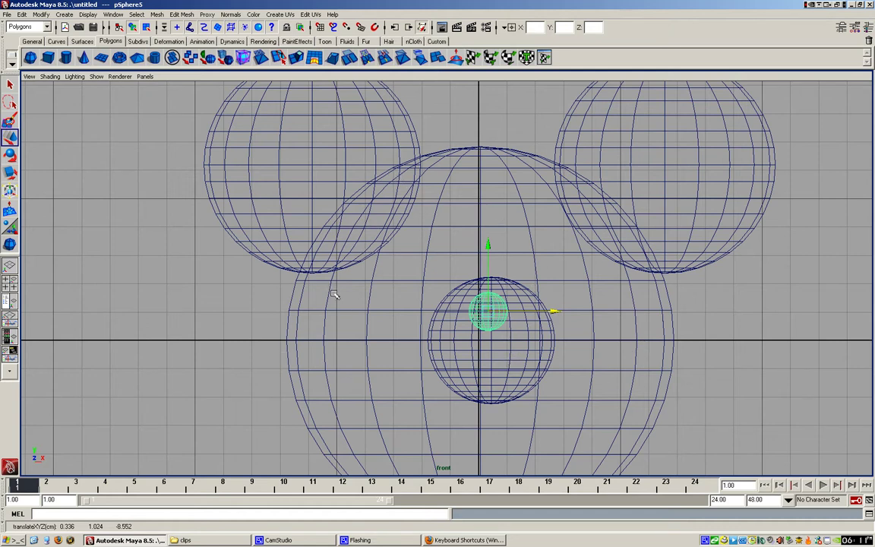
{"action": "left_click", "coordinate": [443, 330]}
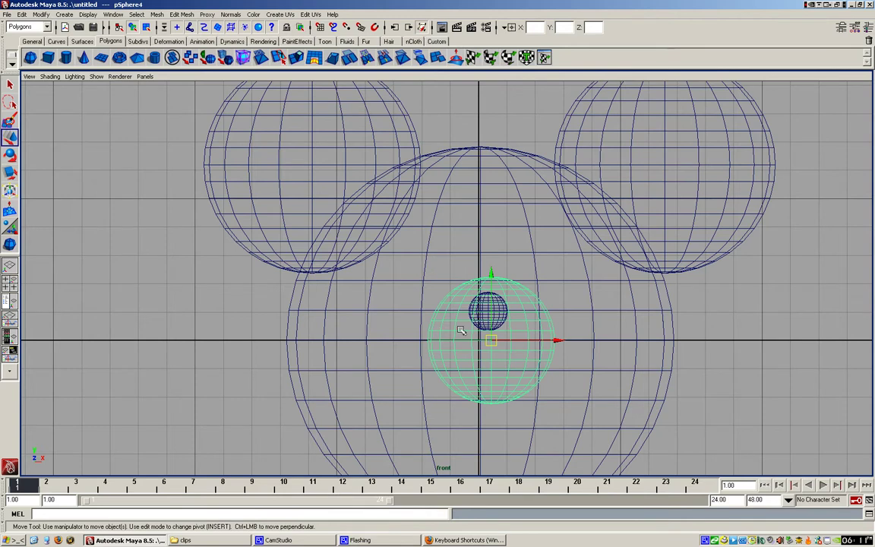
{"action": "left_click_drag", "start_coordinate": [556, 342], "coordinate": [547, 344]}
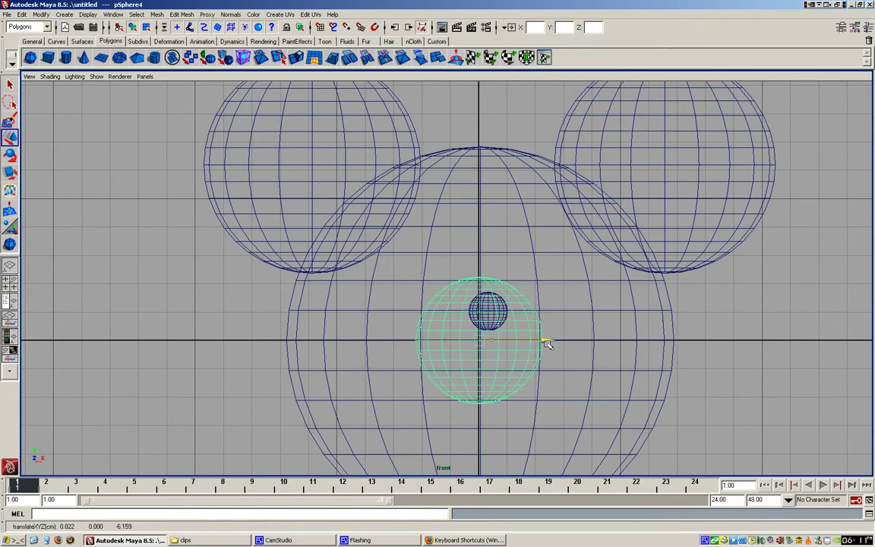
Centre the nose sphere on the snout at about X 0.005 and raise it to about Y 1.32
{"action": "left_click", "coordinate": [489, 313]}
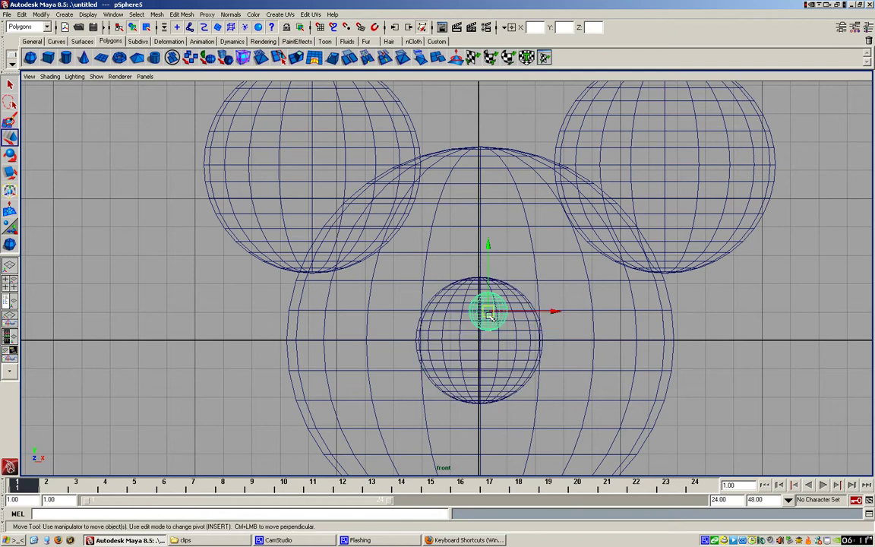
{"action": "left_click_drag", "start_coordinate": [555, 312], "coordinate": [545, 312]}
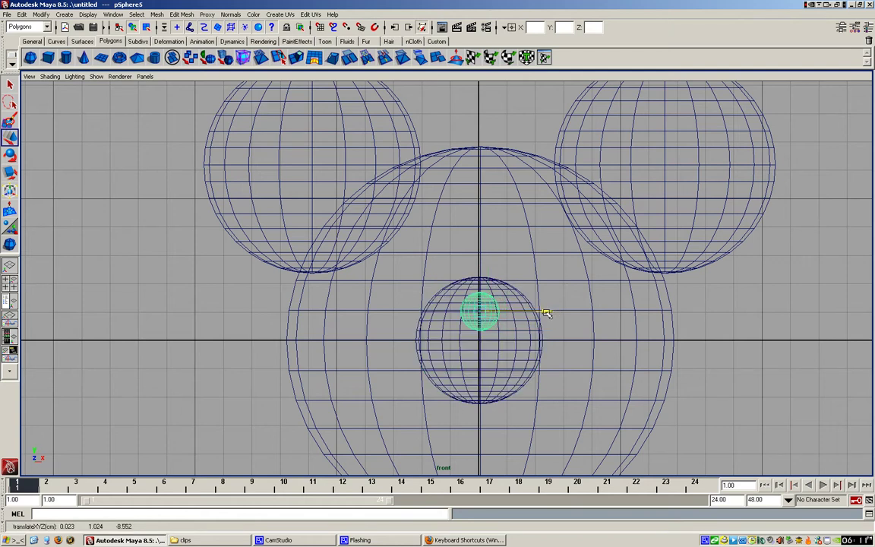
{"action": "left_click_drag", "start_coordinate": [475, 244], "coordinate": [478, 240]}
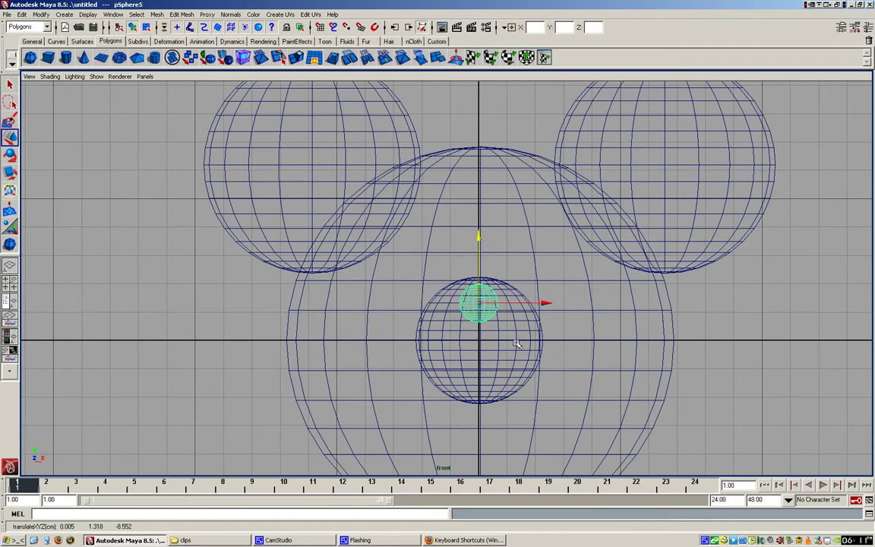
Flatten the snout sphere along Z to a scale of about 0.59 and move it forward to about Z -6.5
{"action": "key", "text": "space"}
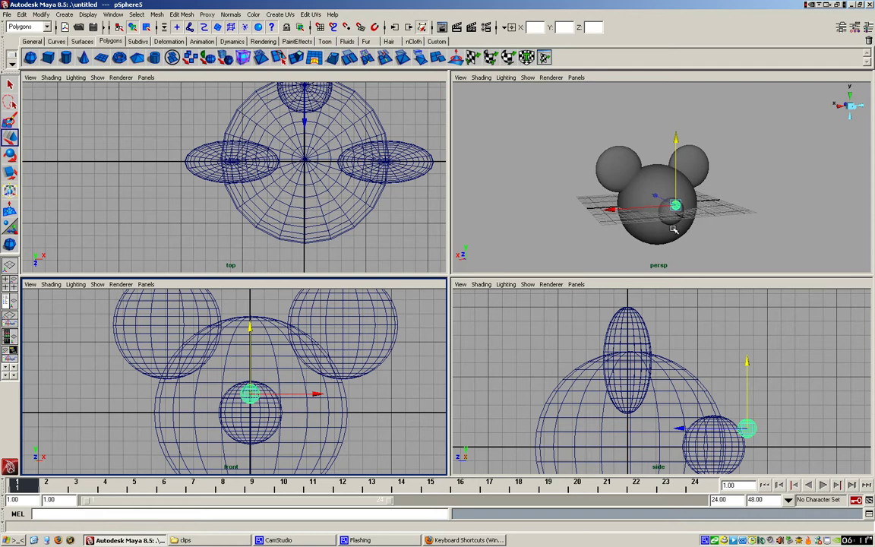
{"action": "key", "text": "space"}
{"action": "left_click_drag", "start_coordinate": [593, 371], "coordinate": [462, 378], "text": "alt"}
{"action": "left_click", "coordinate": [420, 346]}
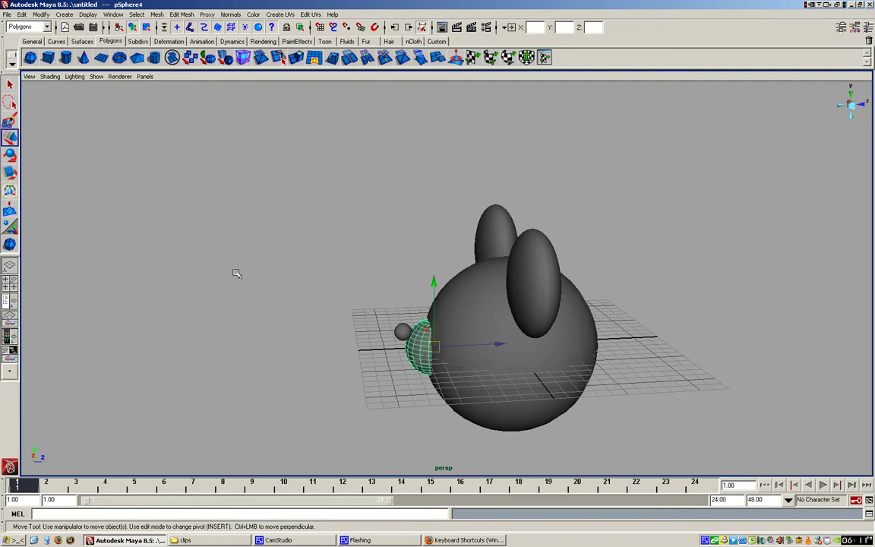
{"action": "key", "text": "r"}
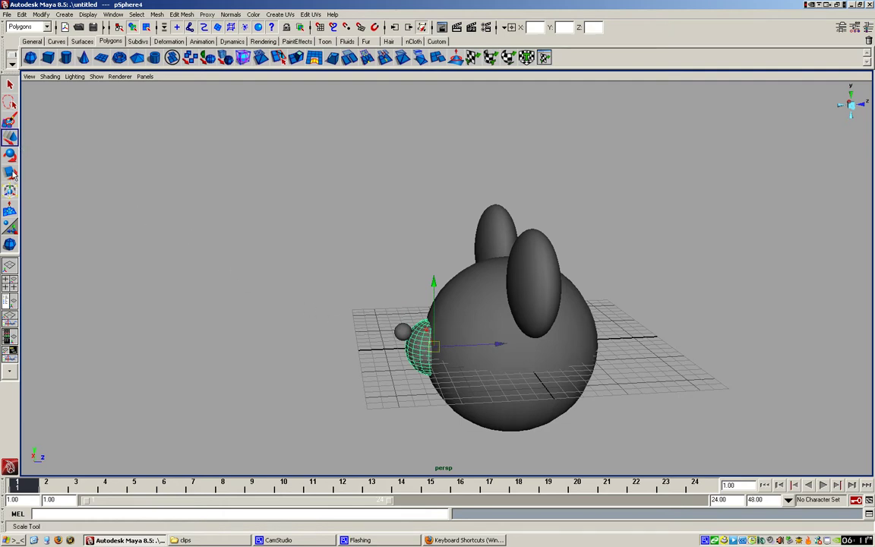
{"action": "left_click_drag", "start_coordinate": [524, 344], "coordinate": [489, 348]}
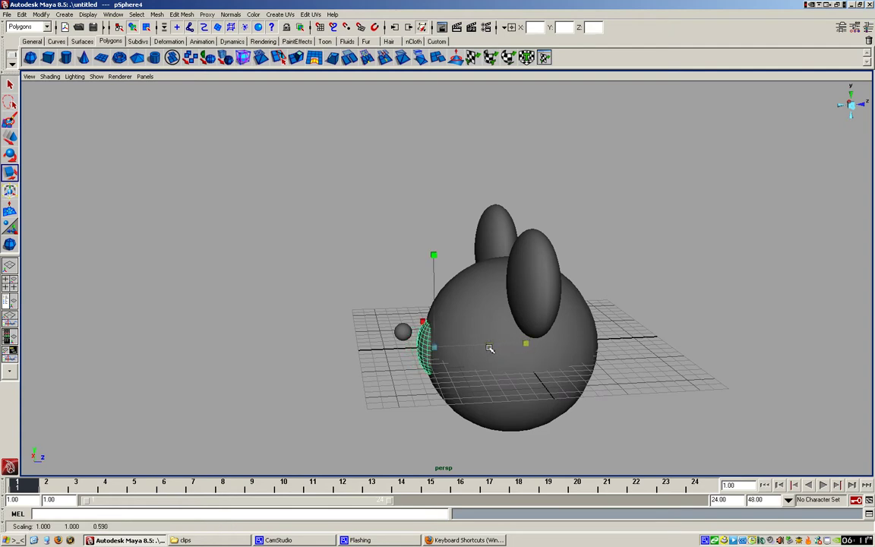
{"action": "left_click", "coordinate": [10, 137]}
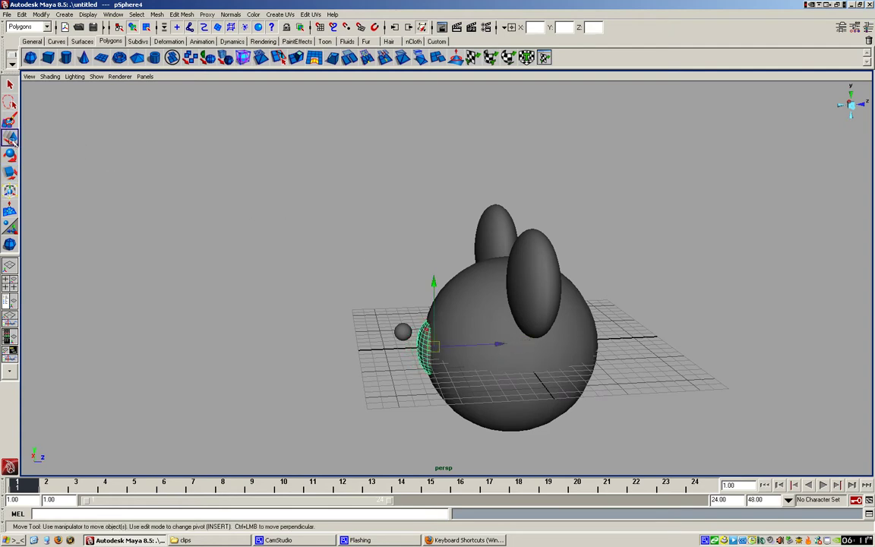
{"action": "left_click_drag", "start_coordinate": [495, 346], "coordinate": [498, 347]}
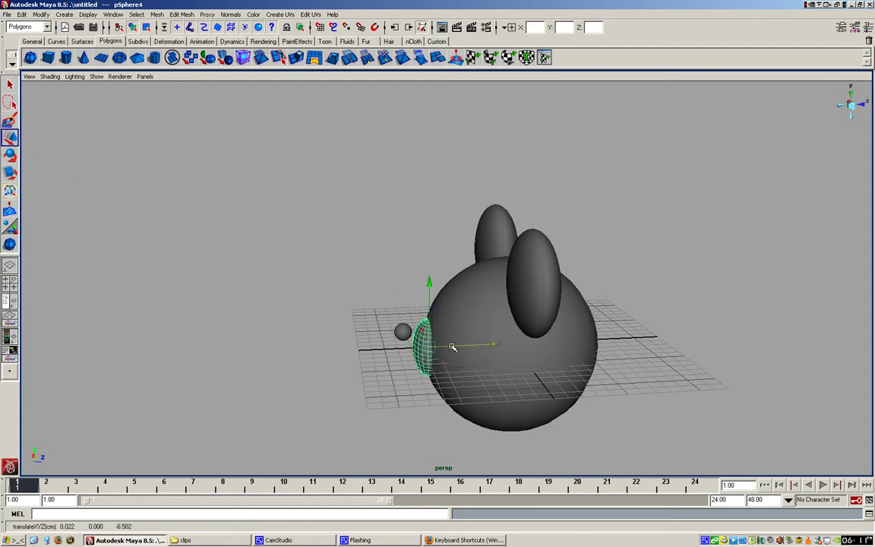
Move the nose sphere back along Z until it touches the front of the flattened snout
{"action": "left_click", "coordinate": [403, 335]}
{"action": "left_click_drag", "start_coordinate": [462, 331], "coordinate": [474, 328]}
{"action": "left_click_drag", "start_coordinate": [432, 391], "coordinate": [512, 365], "text": "alt"}
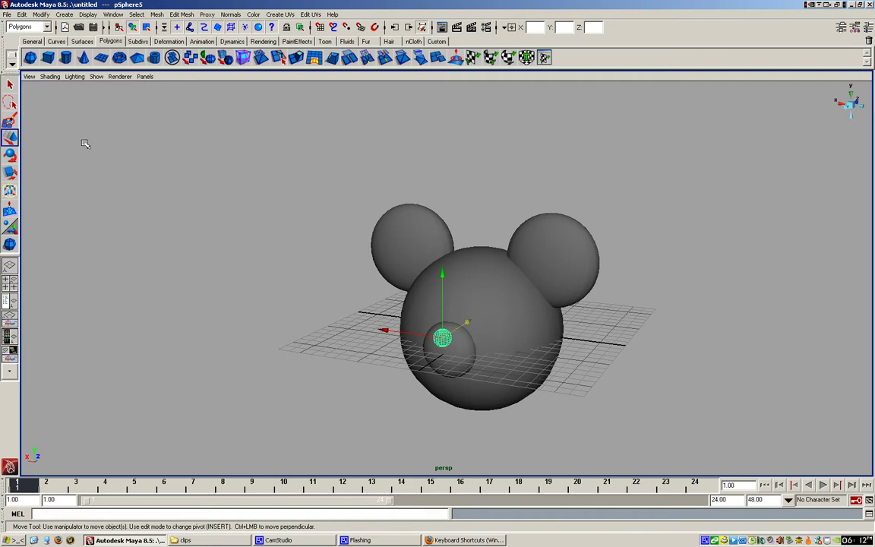
Create a medium polygon sphere beside the head and scale it down along X and Z into a tall, flat eye shape
{"action": "left_click", "coordinate": [31, 58]}
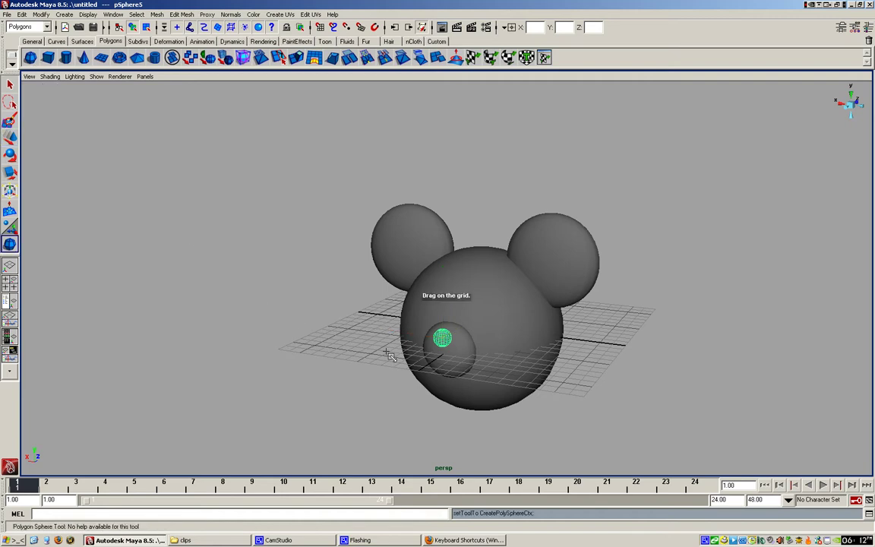
{"action": "left_click_drag", "start_coordinate": [564, 381], "coordinate": [581, 398]}
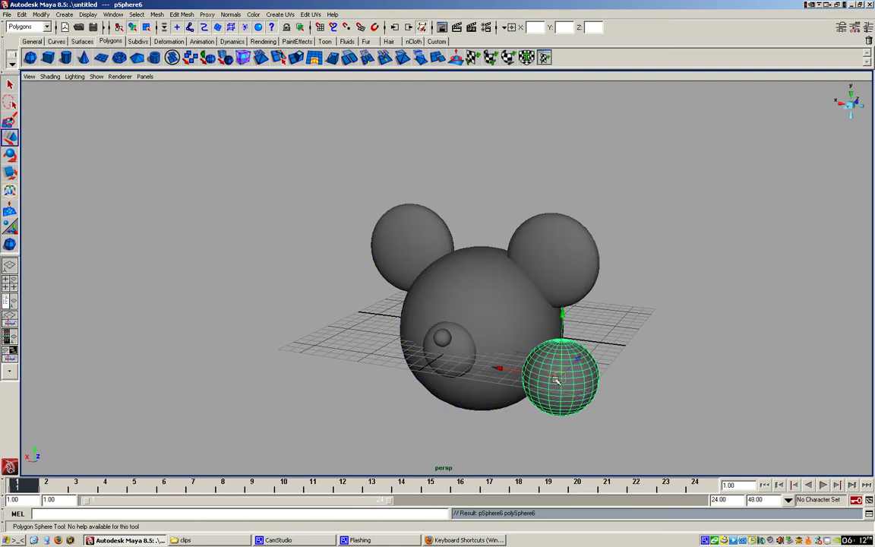
{"action": "key", "text": "r"}
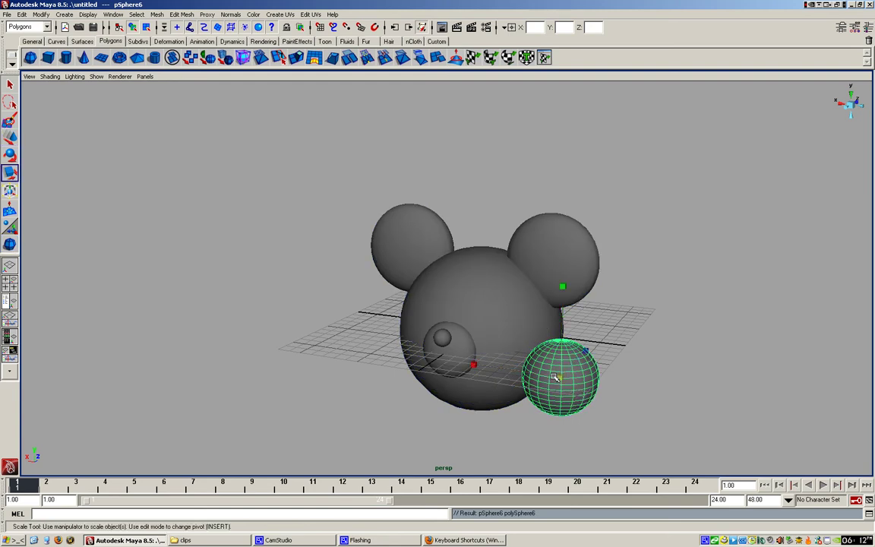
{"action": "left_click_drag", "start_coordinate": [629, 380], "coordinate": [410, 308], "text": "alt"}
{"action": "left_click_drag", "start_coordinate": [483, 360], "coordinate": [517, 413]}
{"action": "key", "text": "w"}
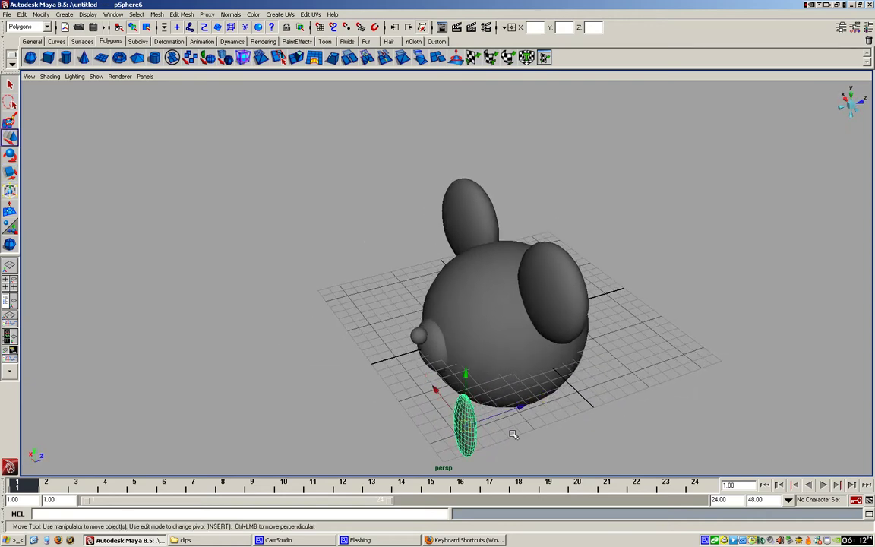
Position the eye on the head's front above the snout at about Y 4.11, Z -6.65, and nudge it inward along X
{"action": "left_click_drag", "start_coordinate": [489, 445], "coordinate": [559, 420], "text": "alt"}
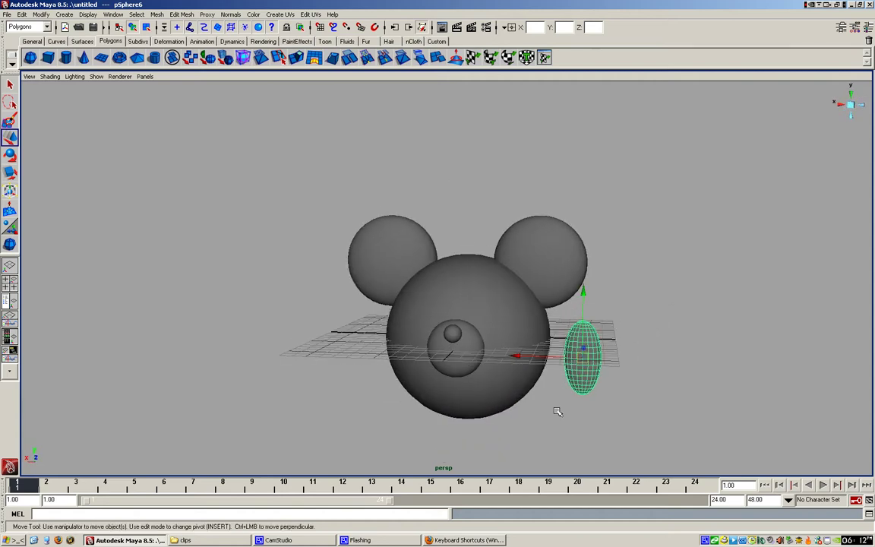
{"action": "left_click_drag", "start_coordinate": [518, 356], "coordinate": [478, 235]}
{"action": "key", "text": "space"}
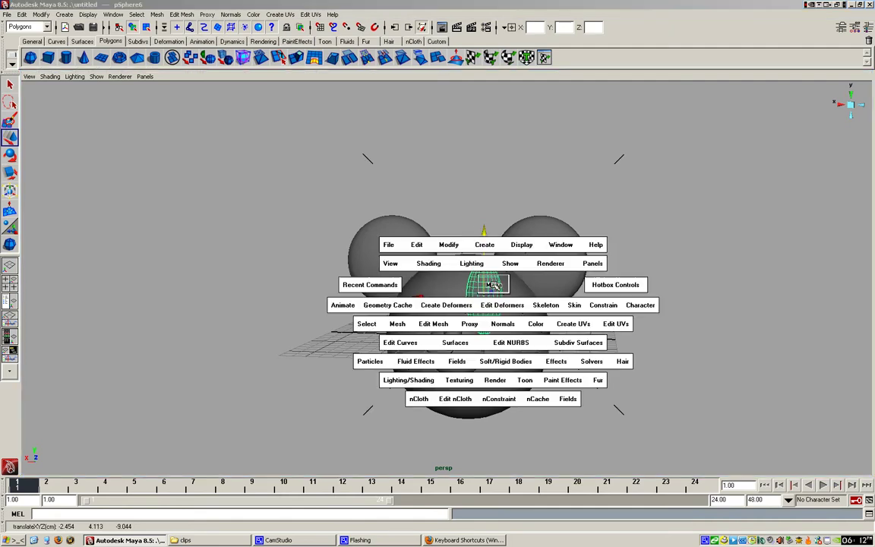
{"action": "left_click_drag", "start_coordinate": [687, 390], "coordinate": [654, 391]}
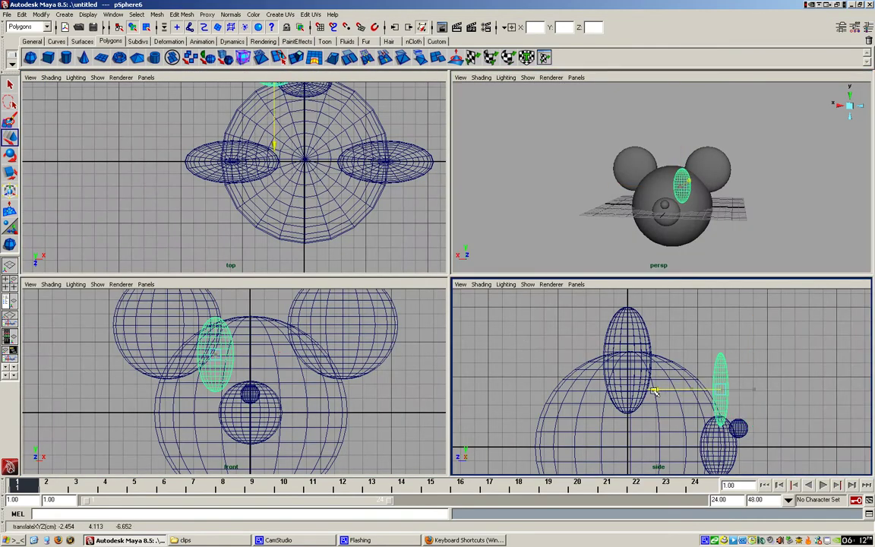
{"action": "left_click_drag", "start_coordinate": [280, 356], "coordinate": [287, 356]}
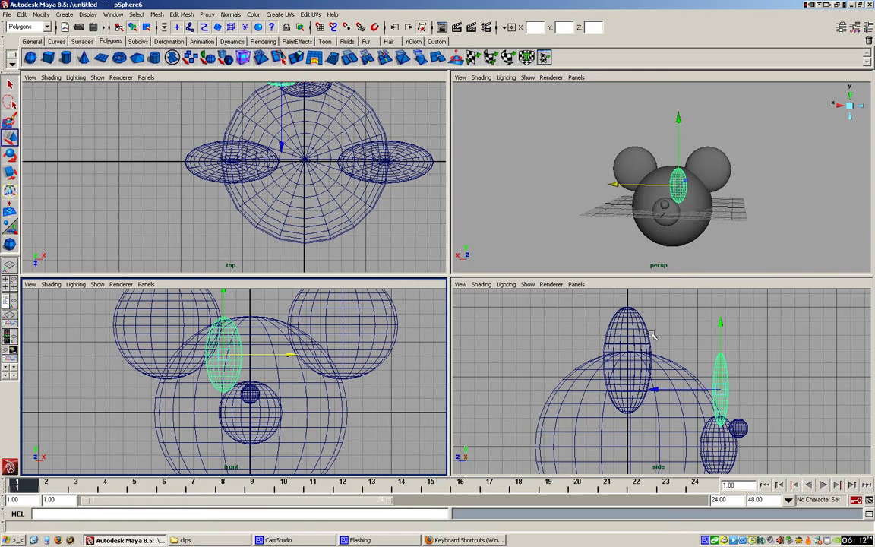
Duplicate the eye, move the copy along X to about 1.9, then deselect it and inspect the face in perspective
{"action": "left_click", "coordinate": [22, 16]}
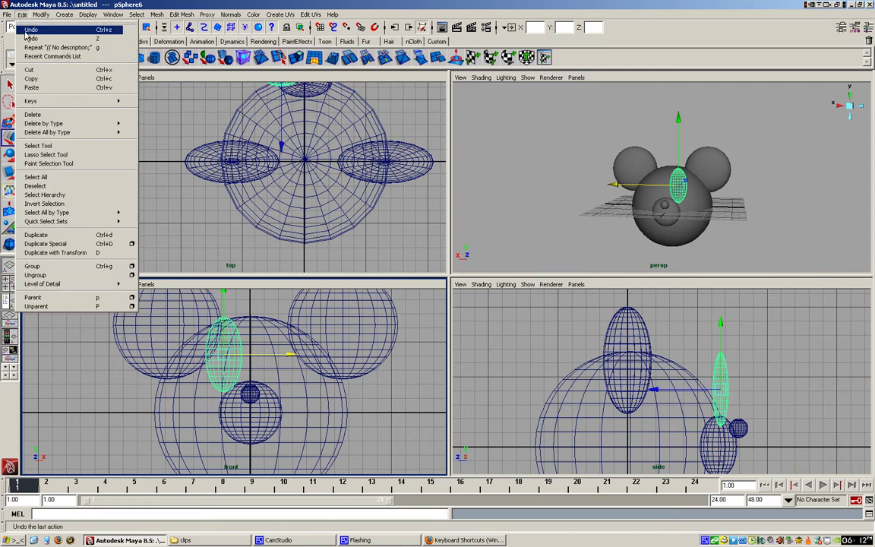
{"action": "left_click", "coordinate": [50, 236]}
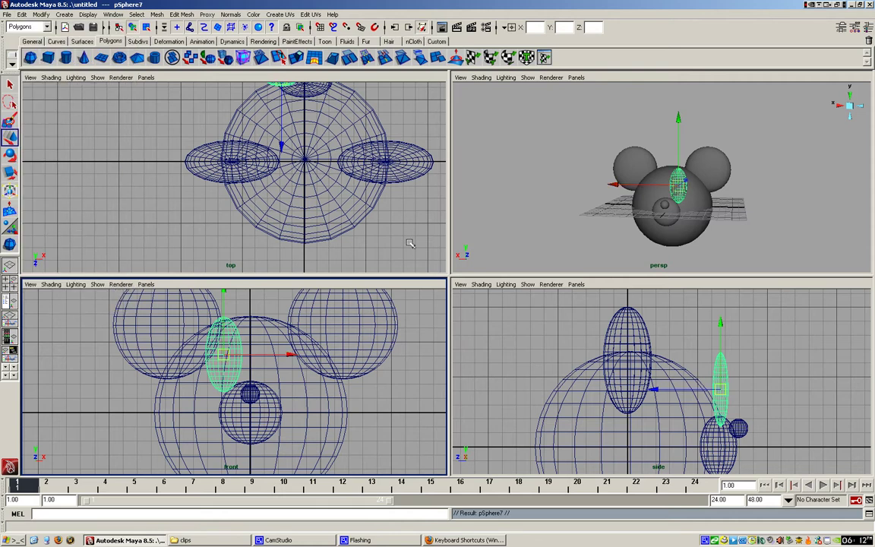
{"action": "middle_click", "coordinate": [660, 308]}
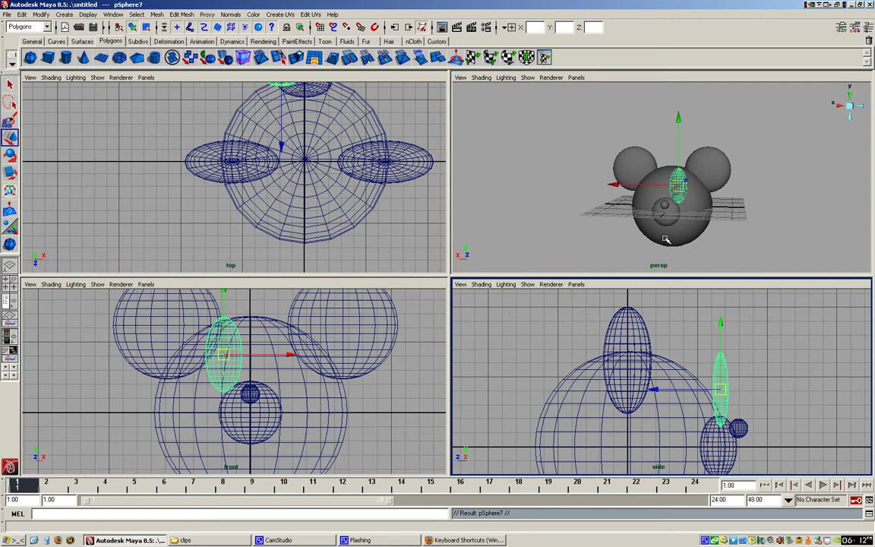
{"action": "left_click_drag", "start_coordinate": [613, 183], "coordinate": [590, 186]}
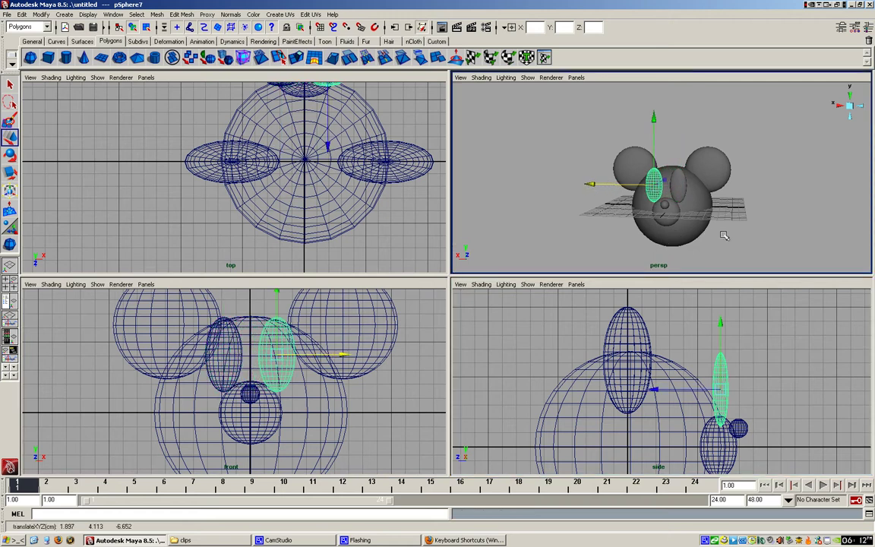
{"action": "left_click", "coordinate": [748, 242]}
{"action": "key", "text": "space"}
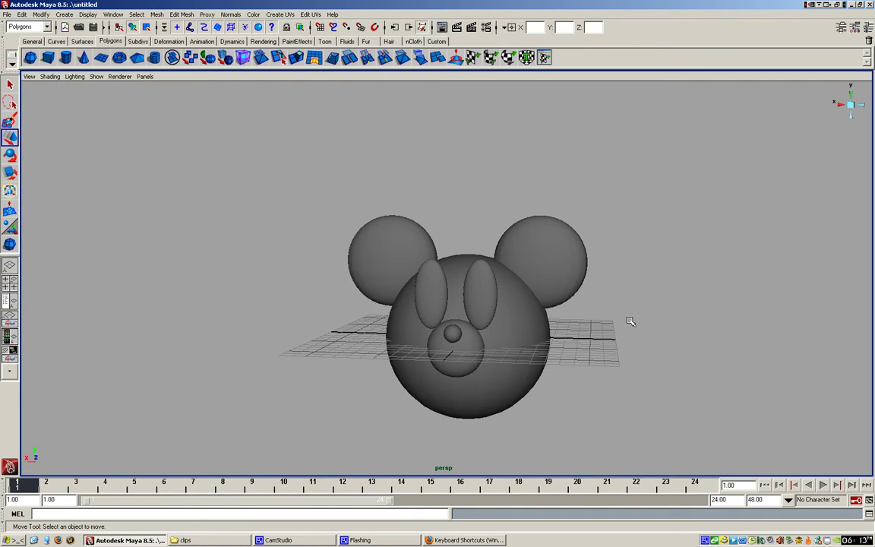
{"action": "left_click_drag", "start_coordinate": [532, 330], "coordinate": [581, 353], "text": "alt"}
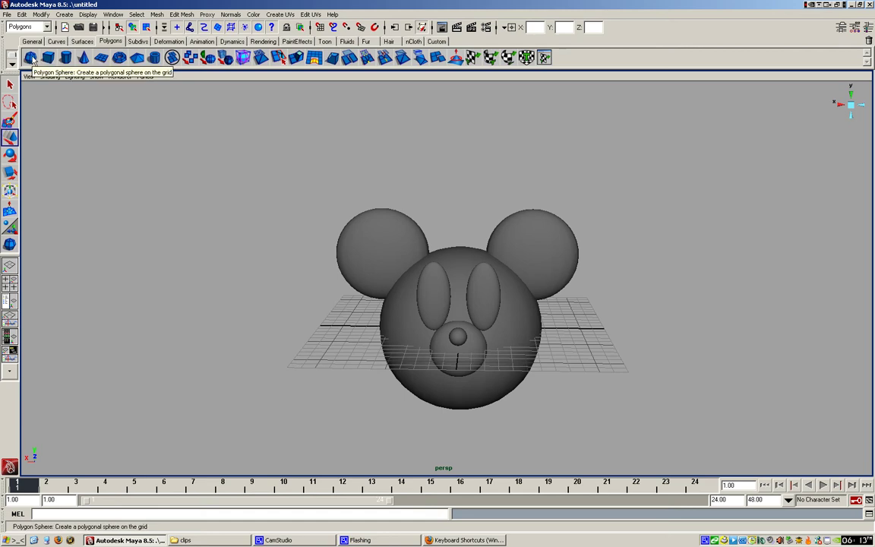
Create a small polygon sphere as a pupil and place it at about Y 2.88, Z -6.99, centred in X on the first eye
{"action": "left_click", "coordinate": [29, 57]}
{"action": "left_click_drag", "start_coordinate": [502, 368], "coordinate": [513, 378]}
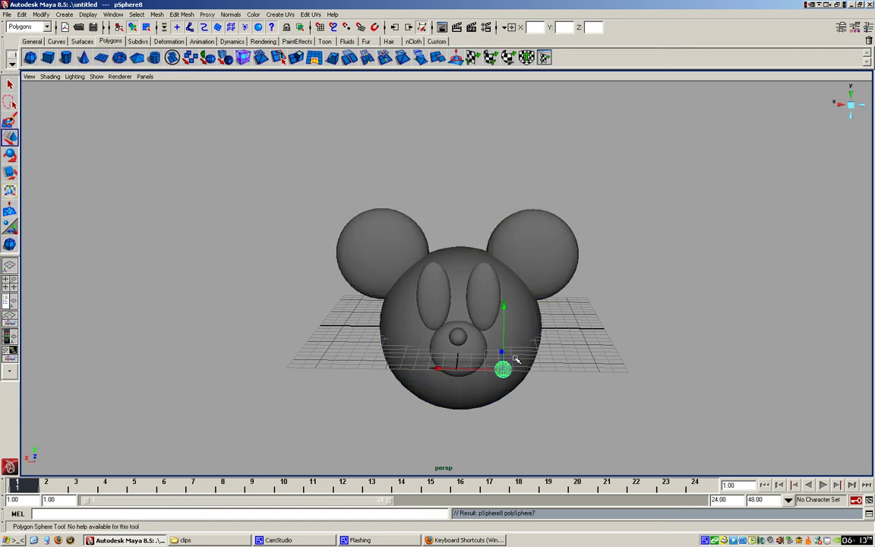
{"action": "key", "text": "space"}
{"action": "middle_click_drag", "start_coordinate": [725, 448], "coordinate": [663, 448]}
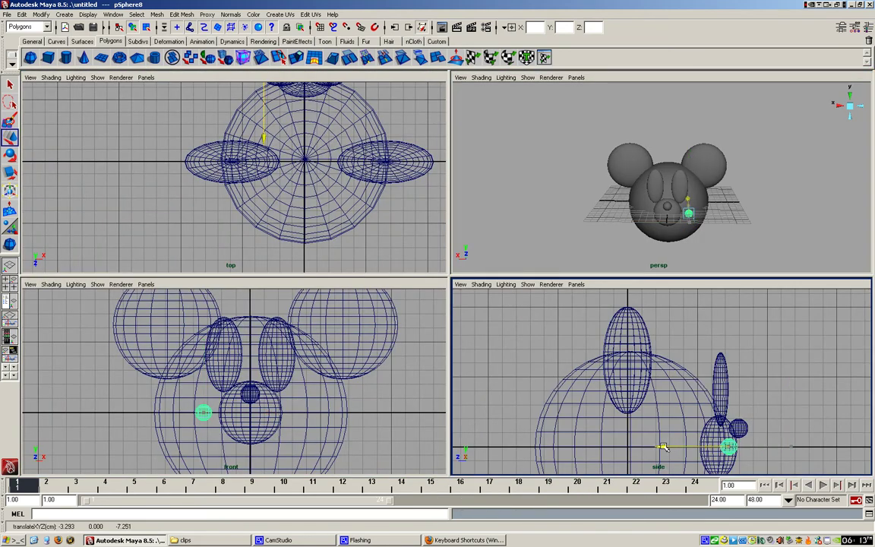
{"action": "left_click_drag", "start_coordinate": [728, 384], "coordinate": [728, 343]}
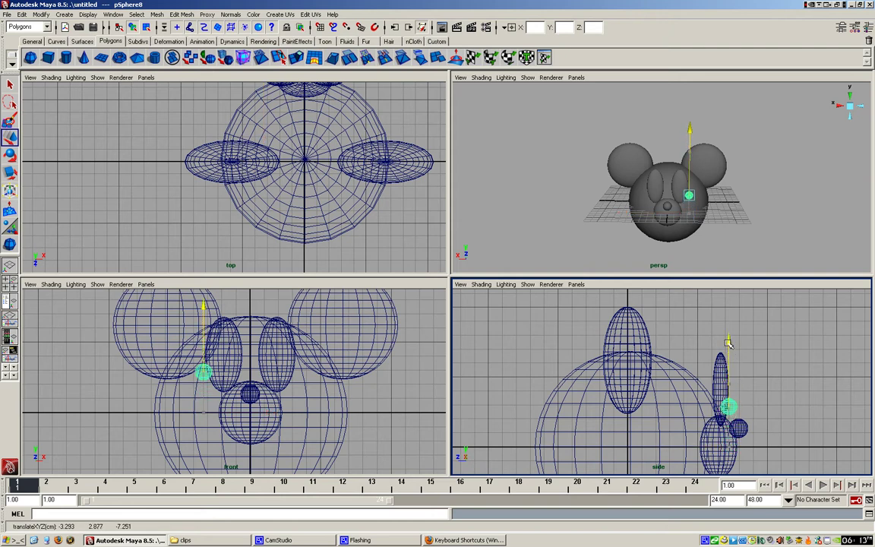
{"action": "left_click", "coordinate": [663, 408]}
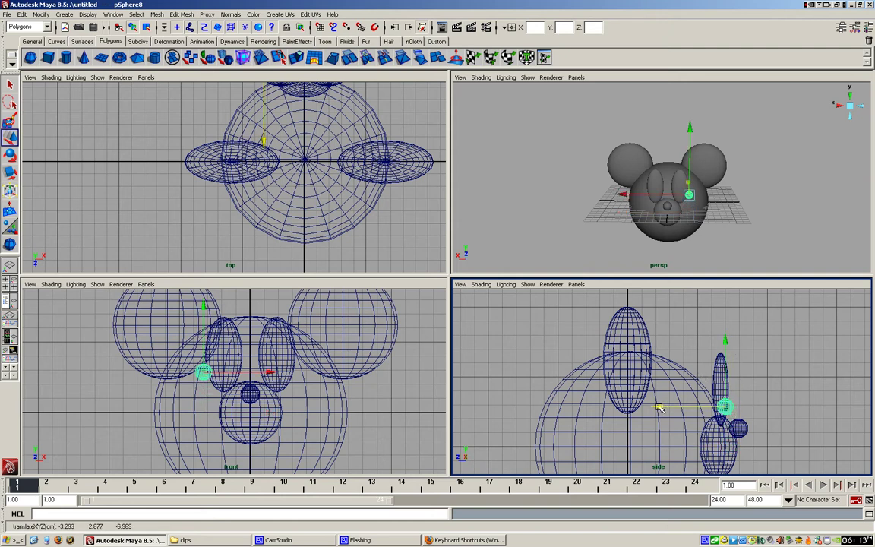
{"action": "left_click_drag", "start_coordinate": [271, 372], "coordinate": [291, 372]}
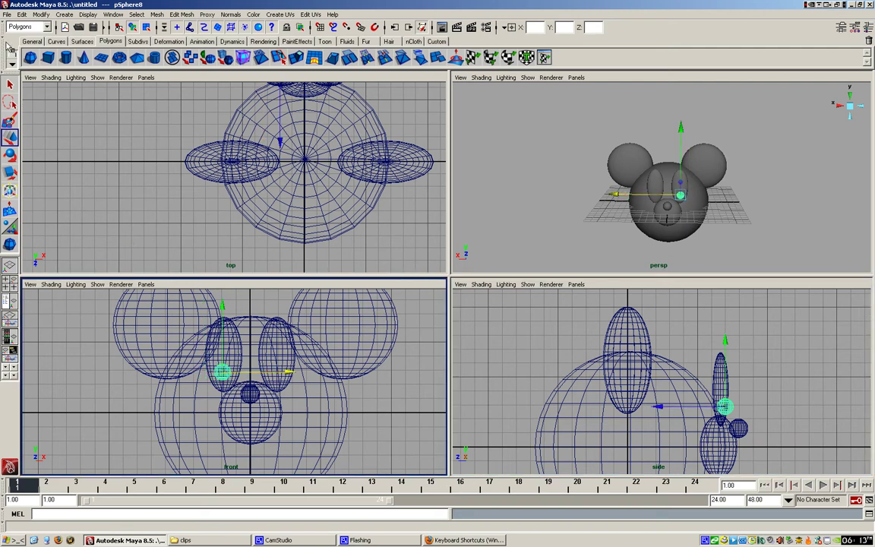
Duplicate the pupil and move the copy along X onto the other eye at the same height
{"action": "left_click", "coordinate": [22, 14]}
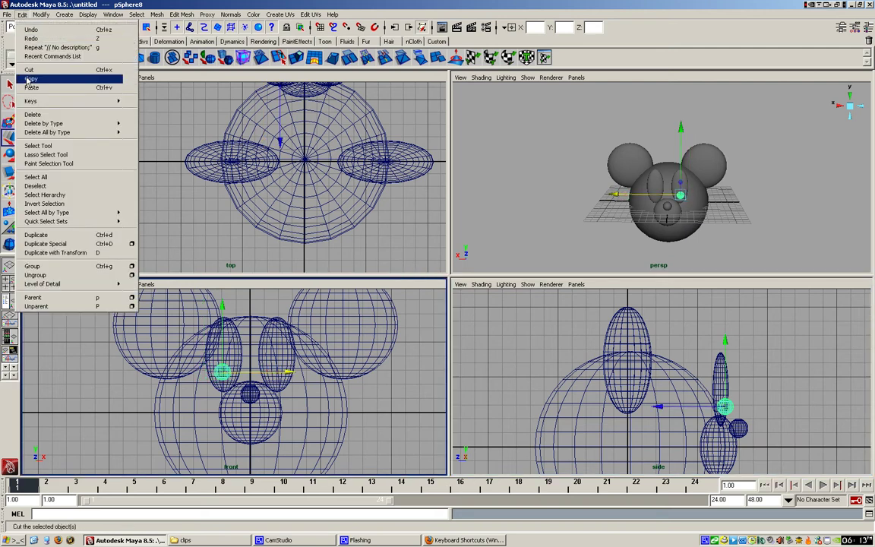
{"action": "left_click", "coordinate": [38, 234]}
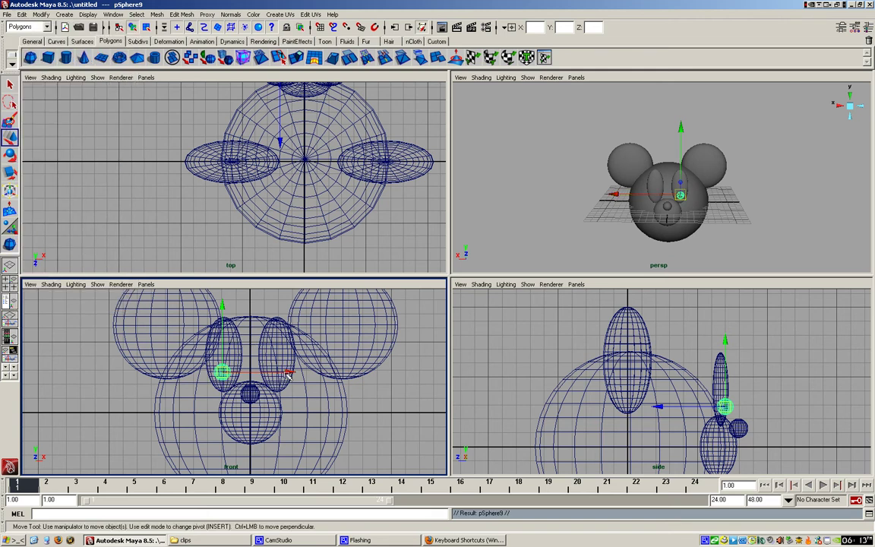
{"action": "left_click_drag", "start_coordinate": [288, 374], "coordinate": [343, 377]}
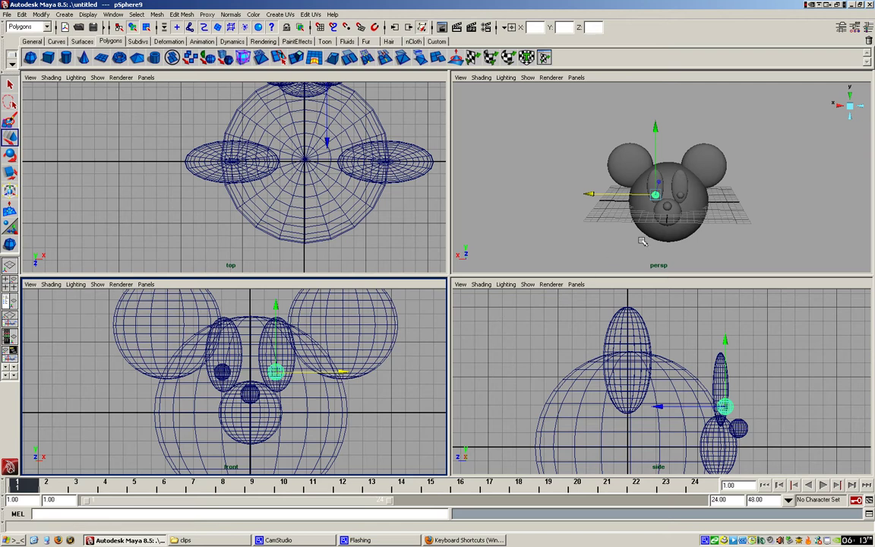
Rotate the eye behind the duplicated pupil about 27.7 degrees around X so it leans back against the head's curve
{"action": "key", "text": "space"}
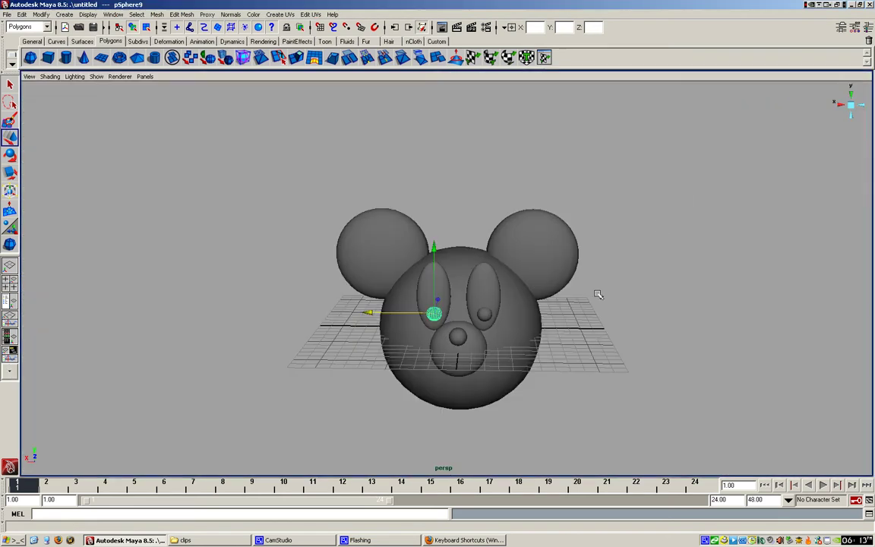
{"action": "left_click_drag", "start_coordinate": [444, 335], "coordinate": [554, 396], "text": "alt"}
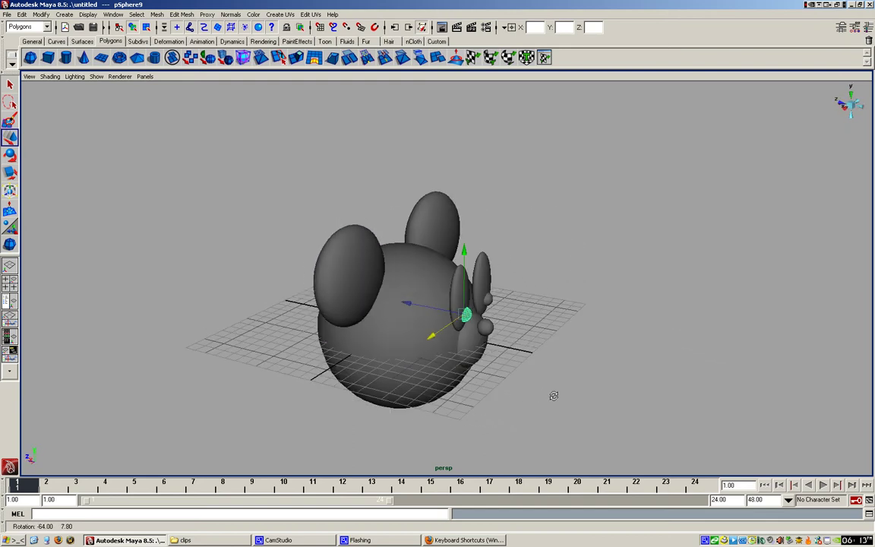
{"action": "left_click", "coordinate": [456, 292]}
{"action": "key", "text": "e"}
{"action": "left_click_drag", "start_coordinate": [441, 199], "coordinate": [459, 204]}
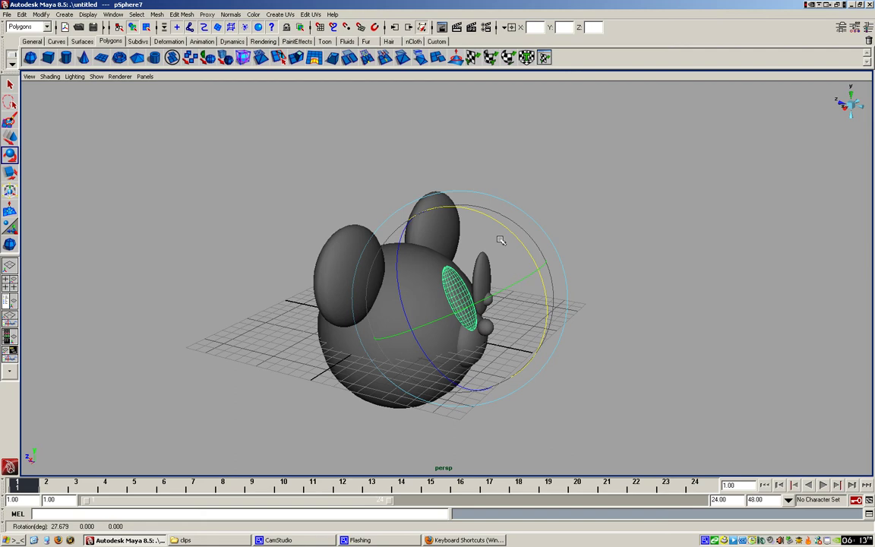
{"action": "left_click_drag", "start_coordinate": [562, 267], "coordinate": [523, 287], "text": "alt"}
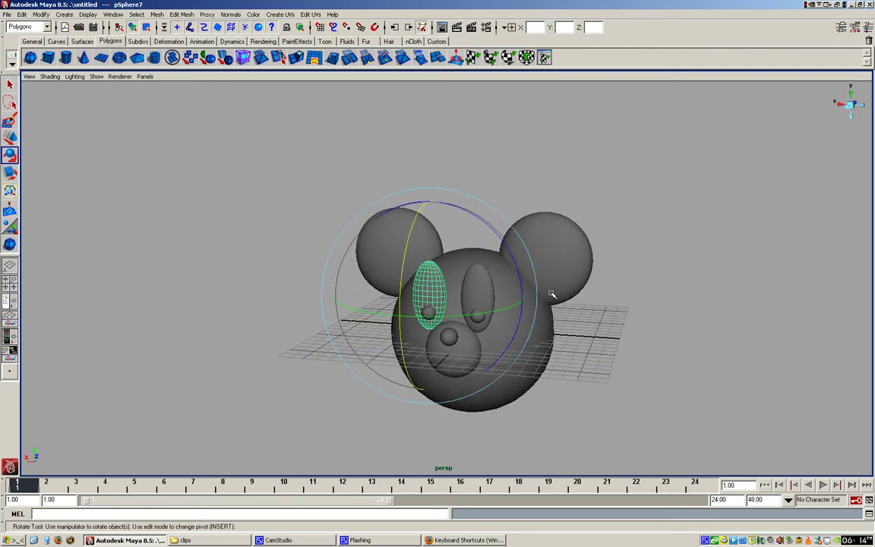